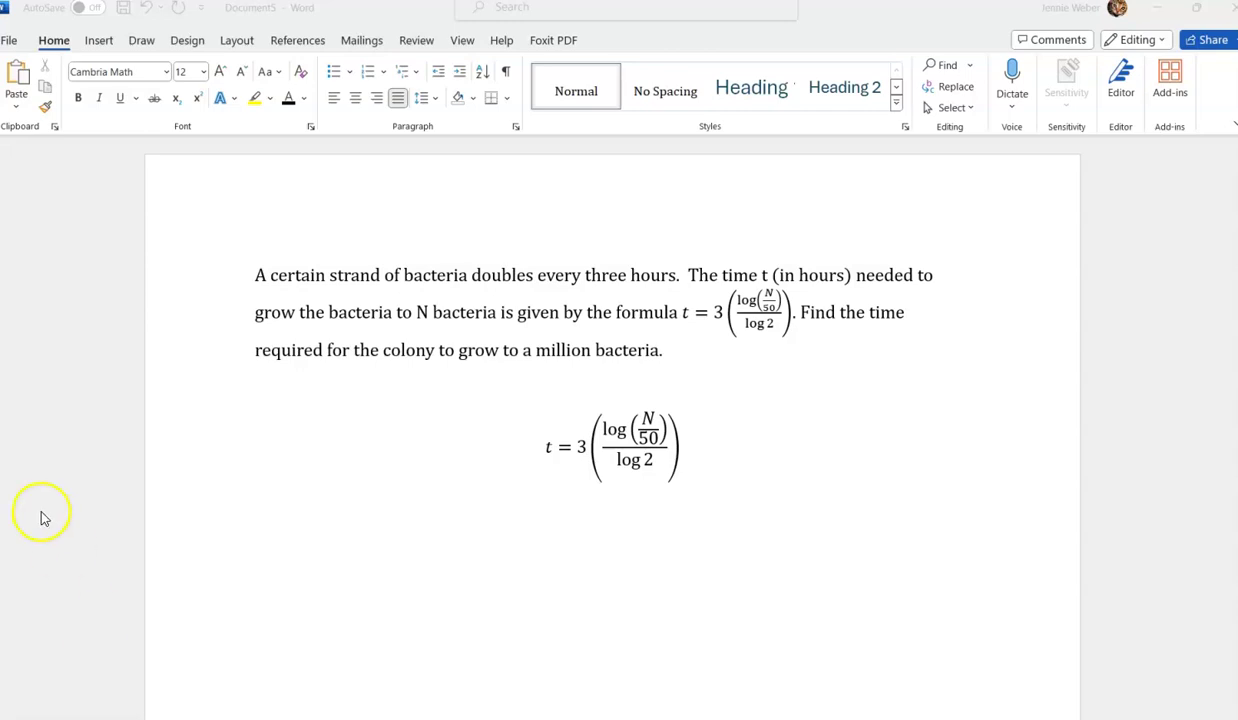
Replace N in the equation with 1000000, formatted as 1,000,000 with thousands commas
click(648, 418)
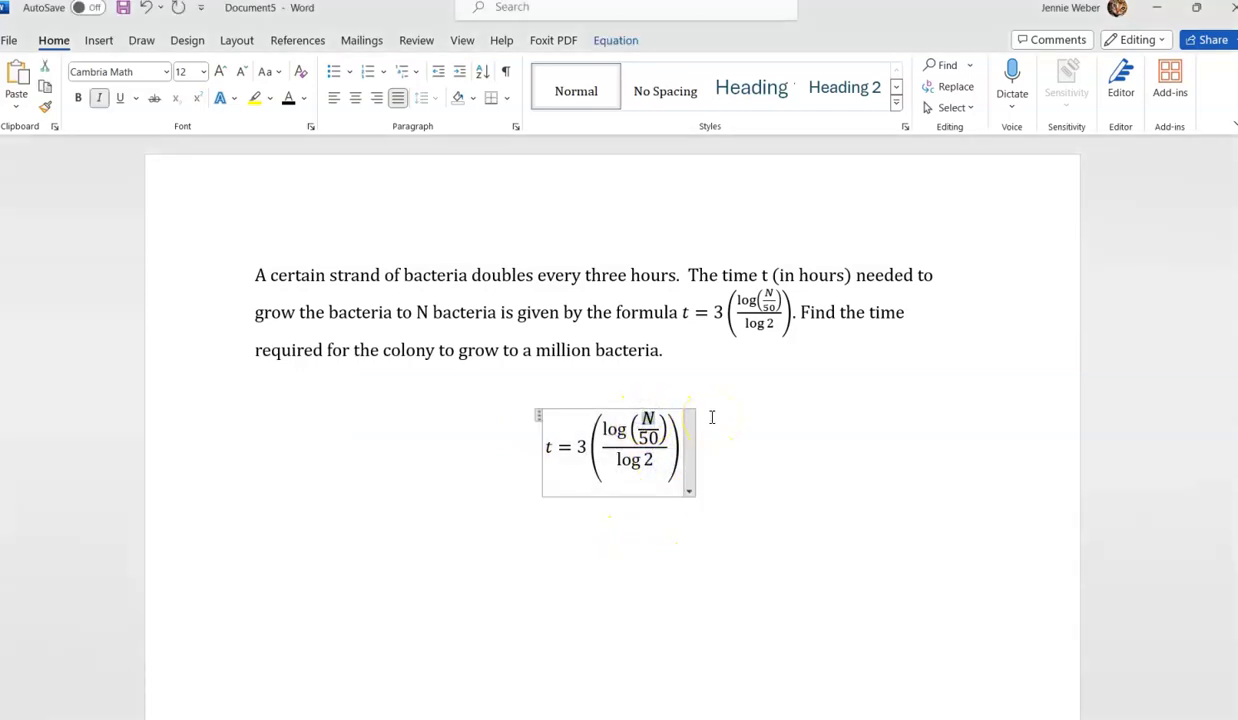
text(1000000)
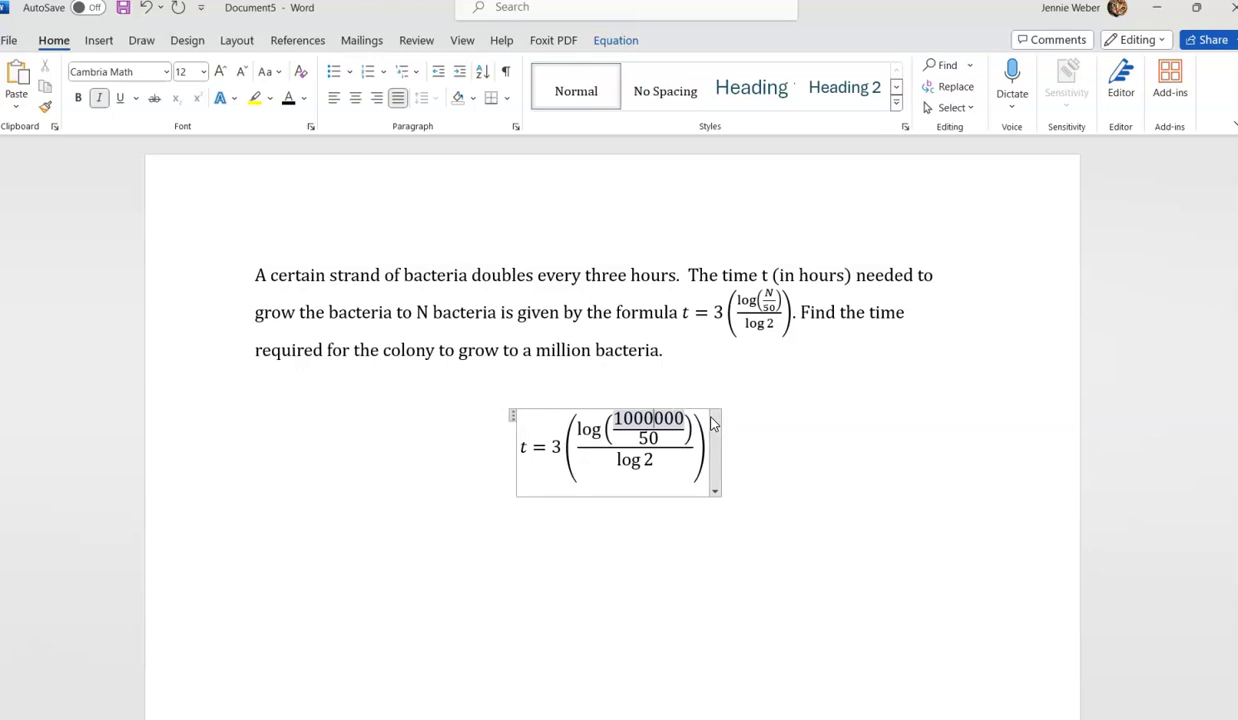
click(652, 418)
text(,)
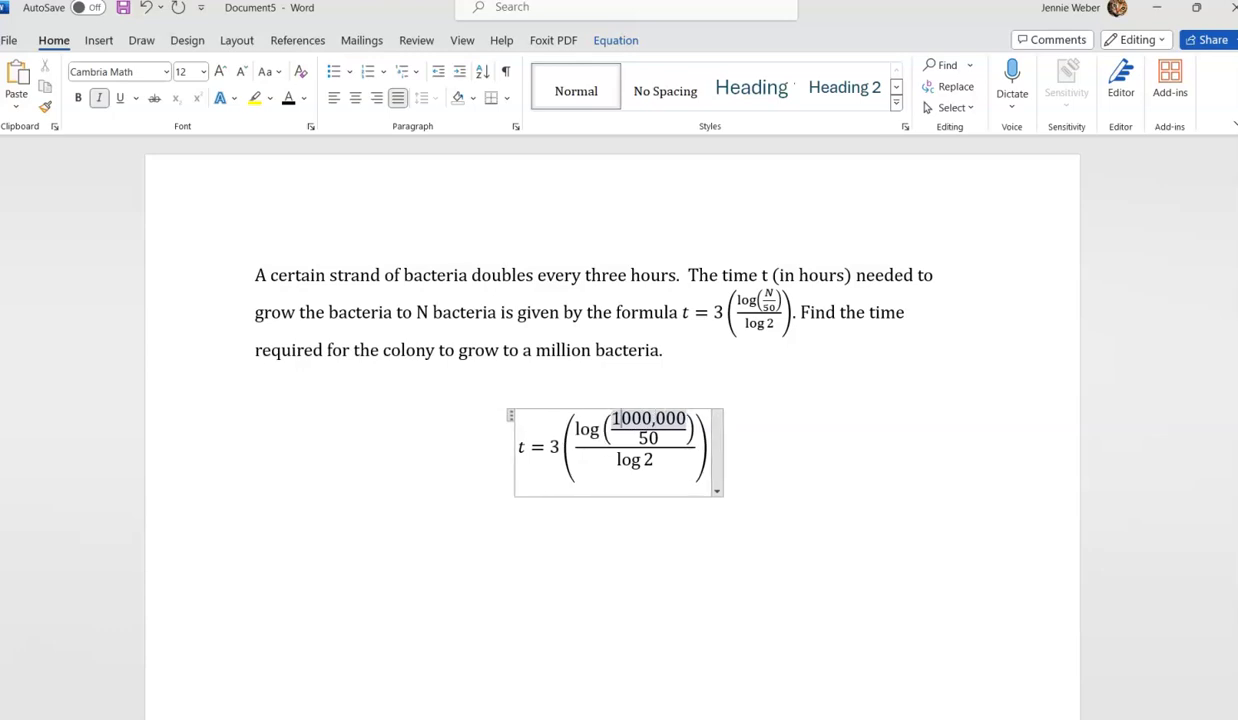
click(614, 419)
text(,)
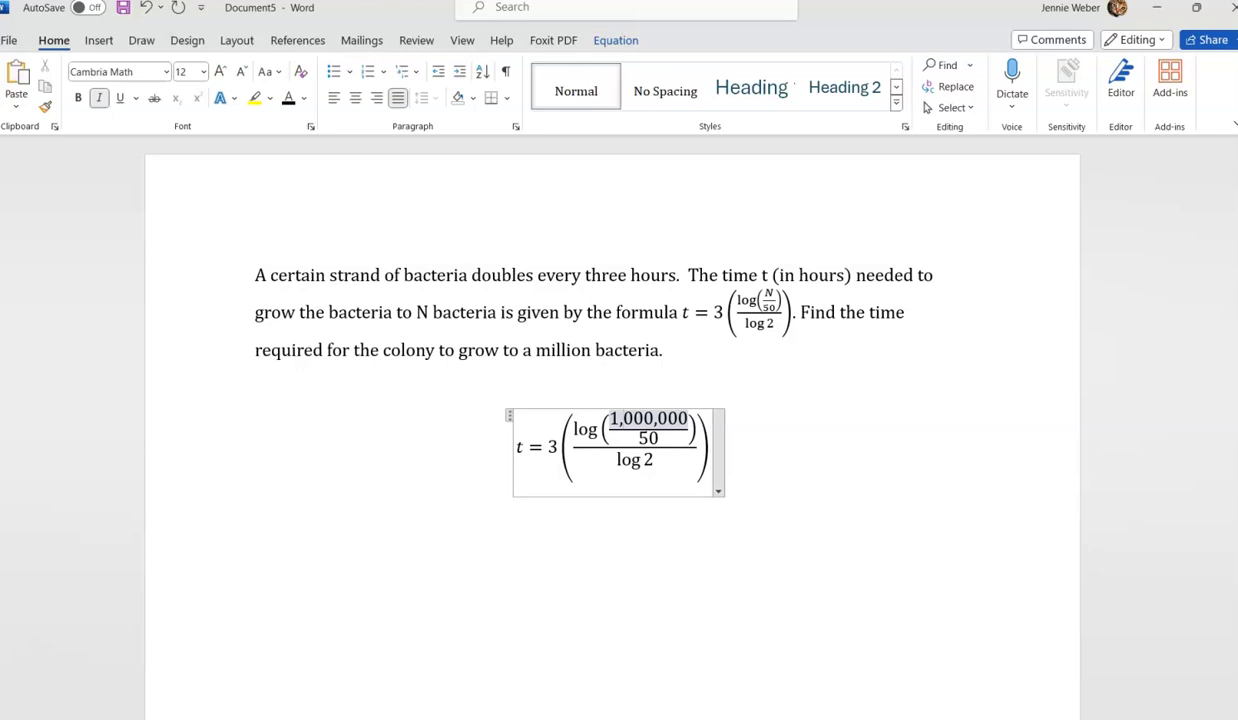
click(798, 473)
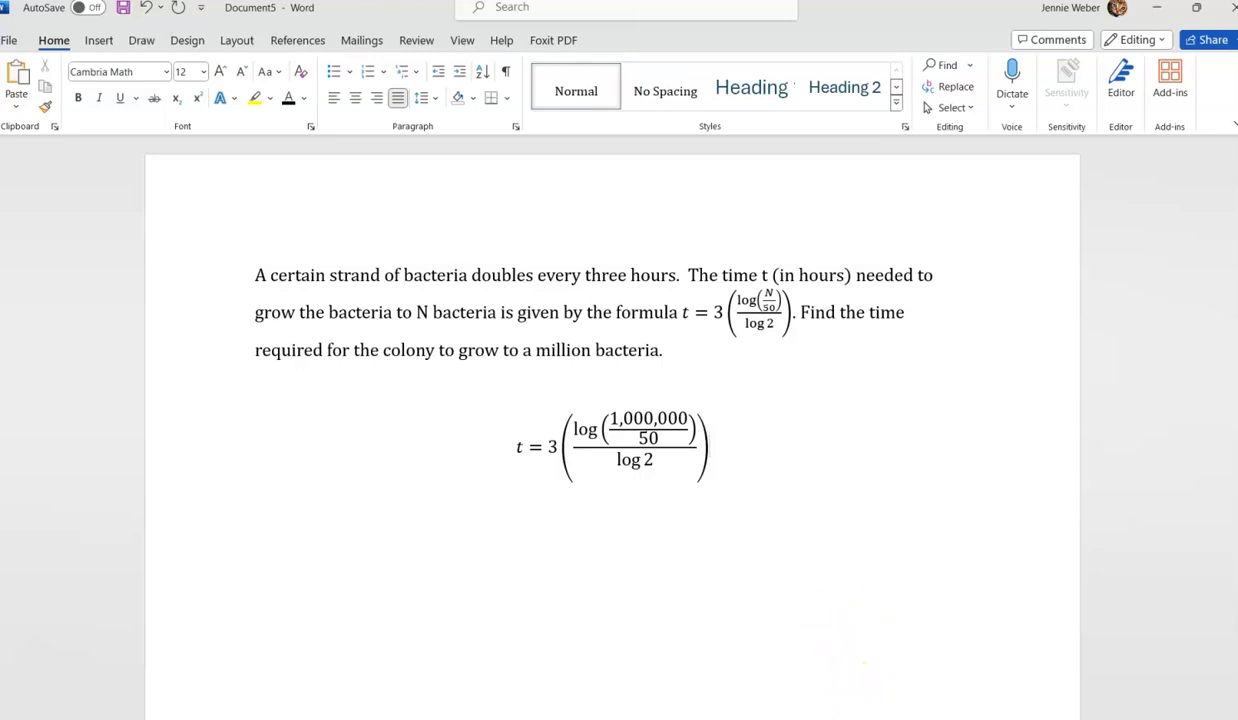
Bring up TI-SmartView, then return to Word and highlight the 1,000,000/50 fraction
mouse_move(880, 719)
mouse_move(767, 719)
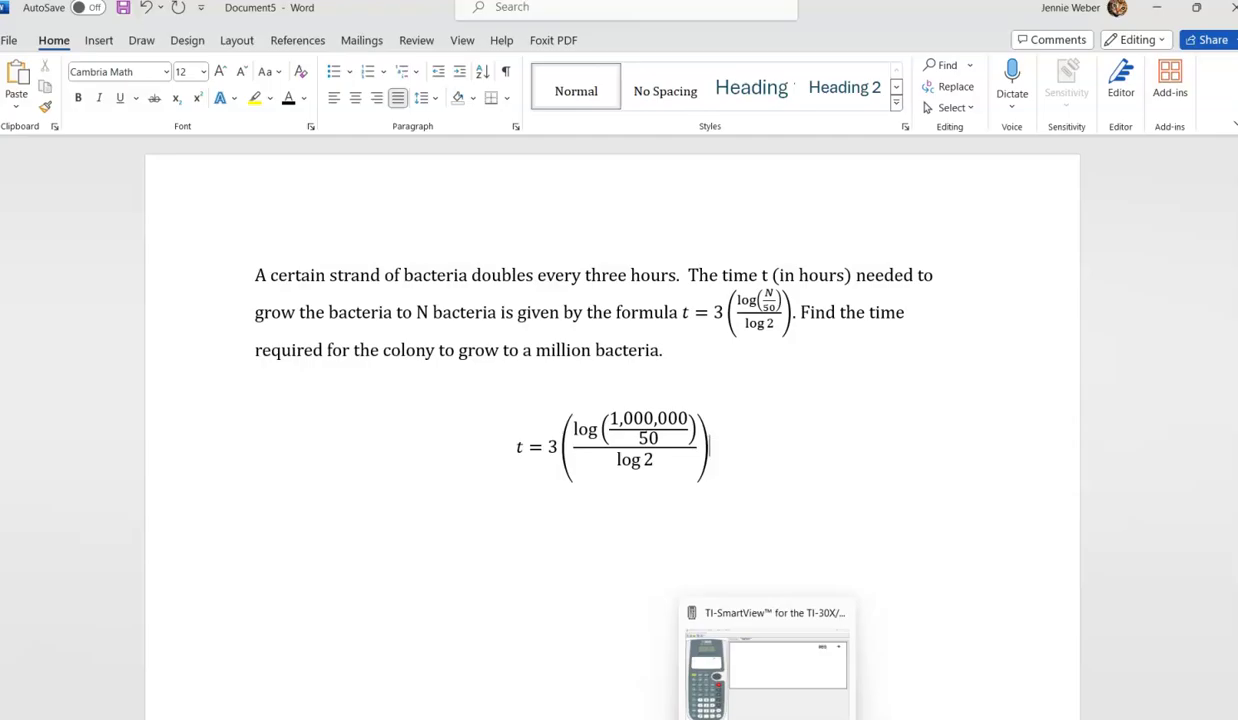
click(767, 719)
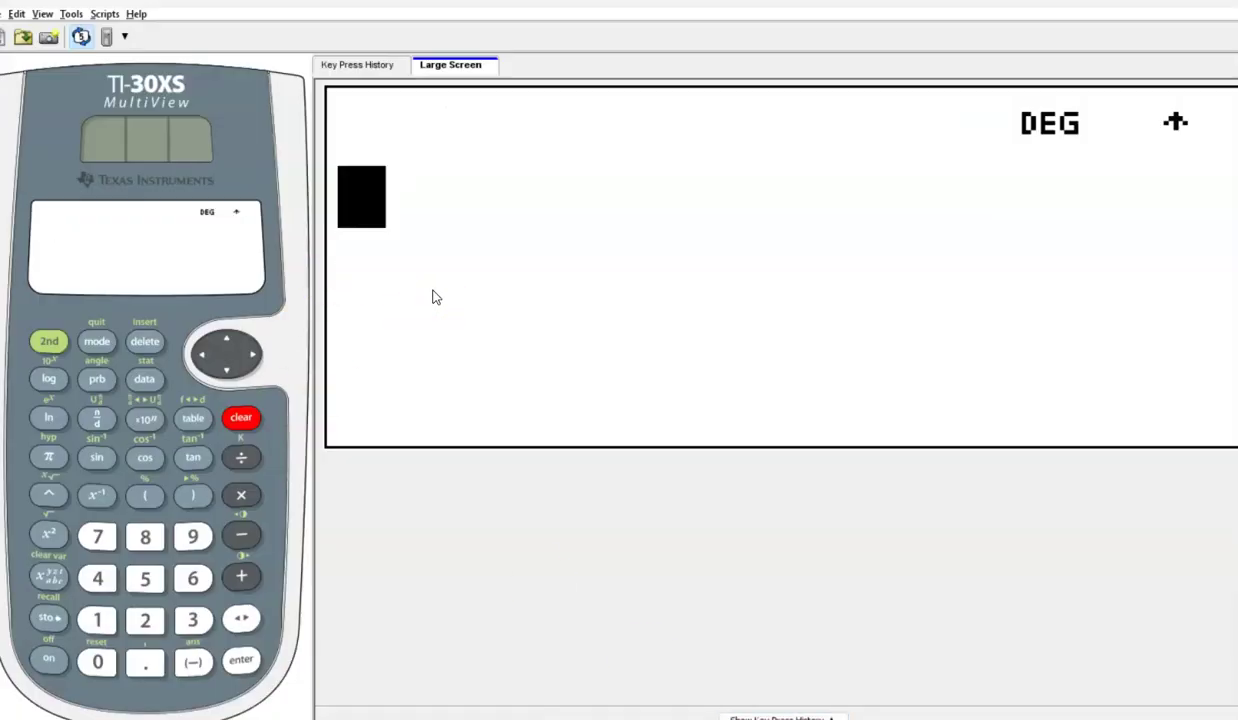
key(alt+Tab)
click(660, 445)
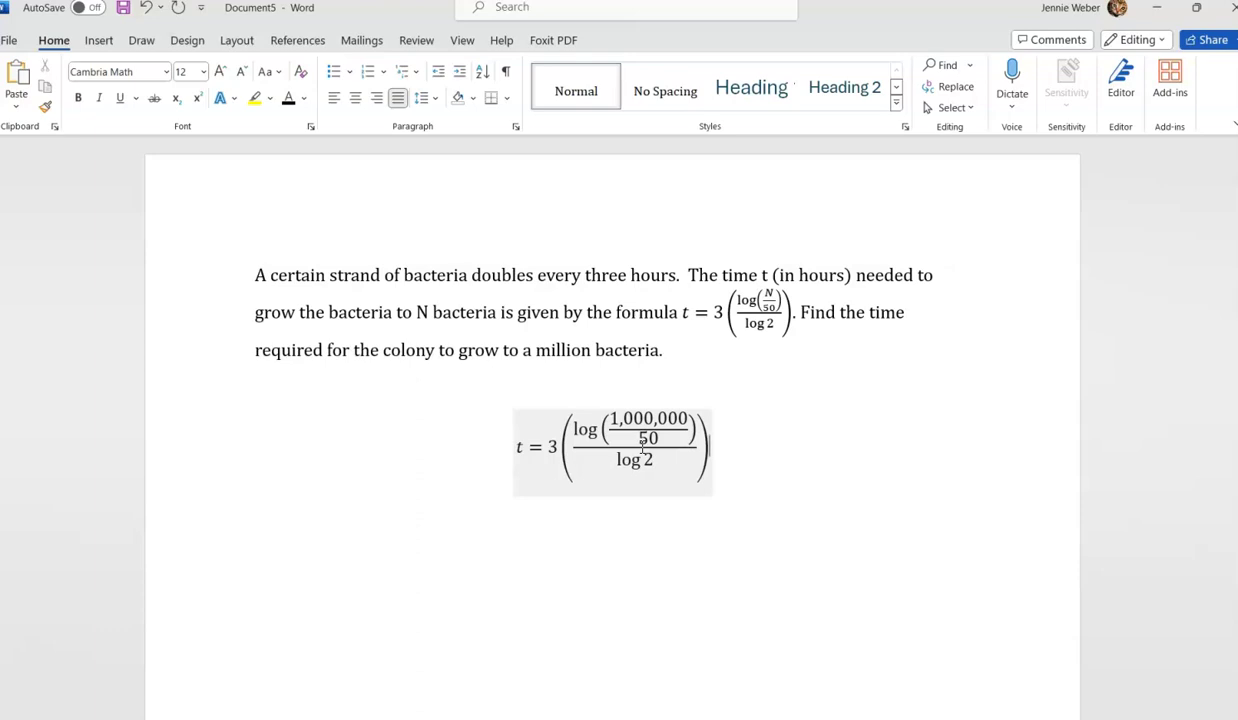
drag(690, 425, 643, 434)
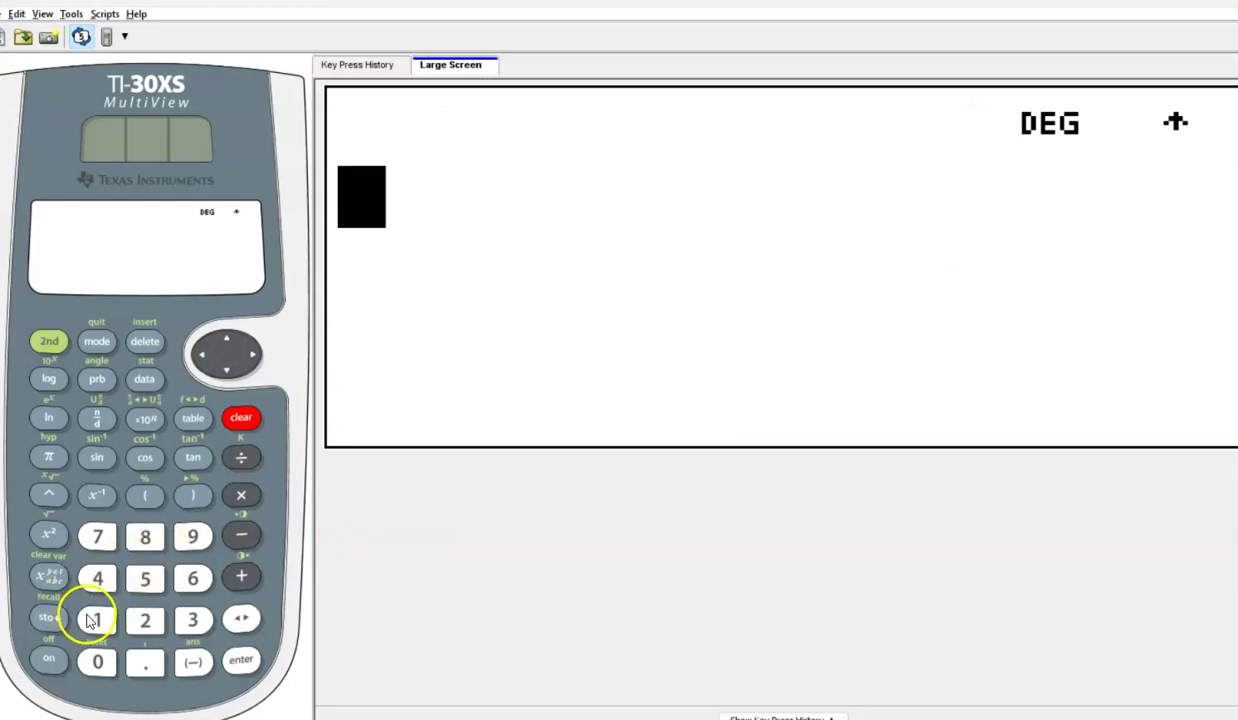
Compute 1000000 ÷ 50 = 20000 on the TI-30XS emulator
click(95, 620)
click(100, 660)
click(101, 660)
click(102, 660)
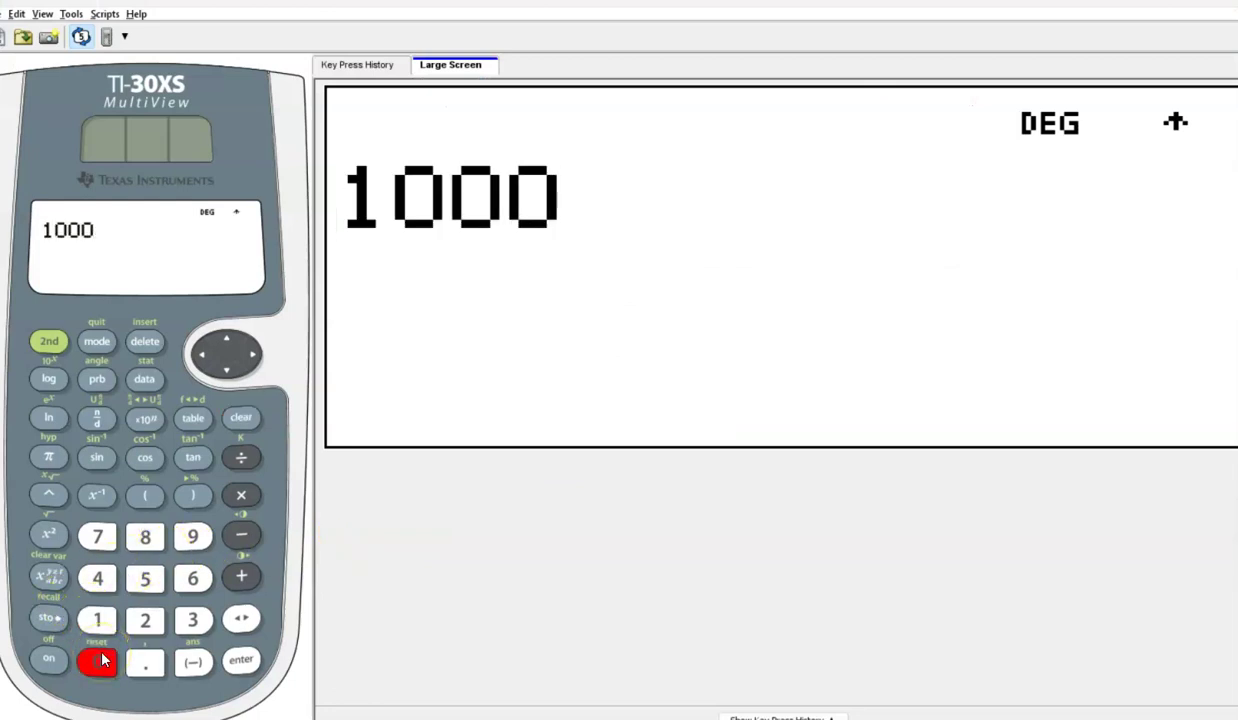
click(102, 660)
click(102, 660)
click(102, 660)
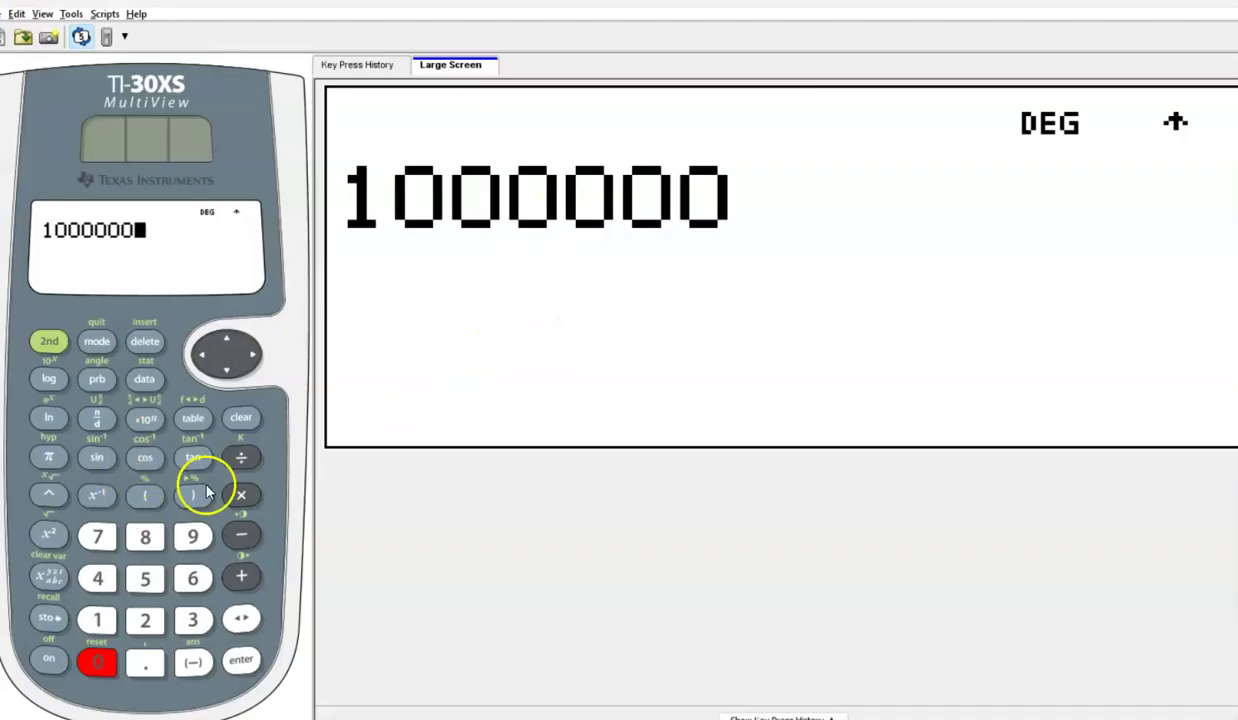
click(241, 457)
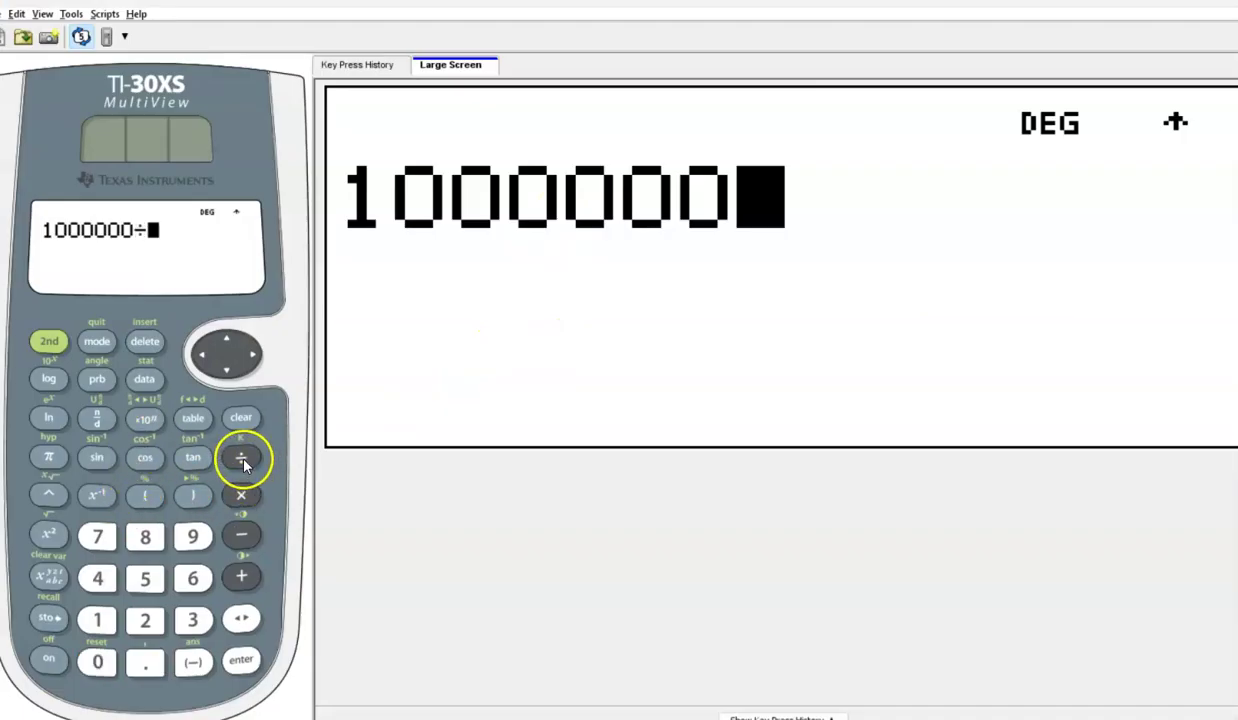
click(145, 578)
click(100, 660)
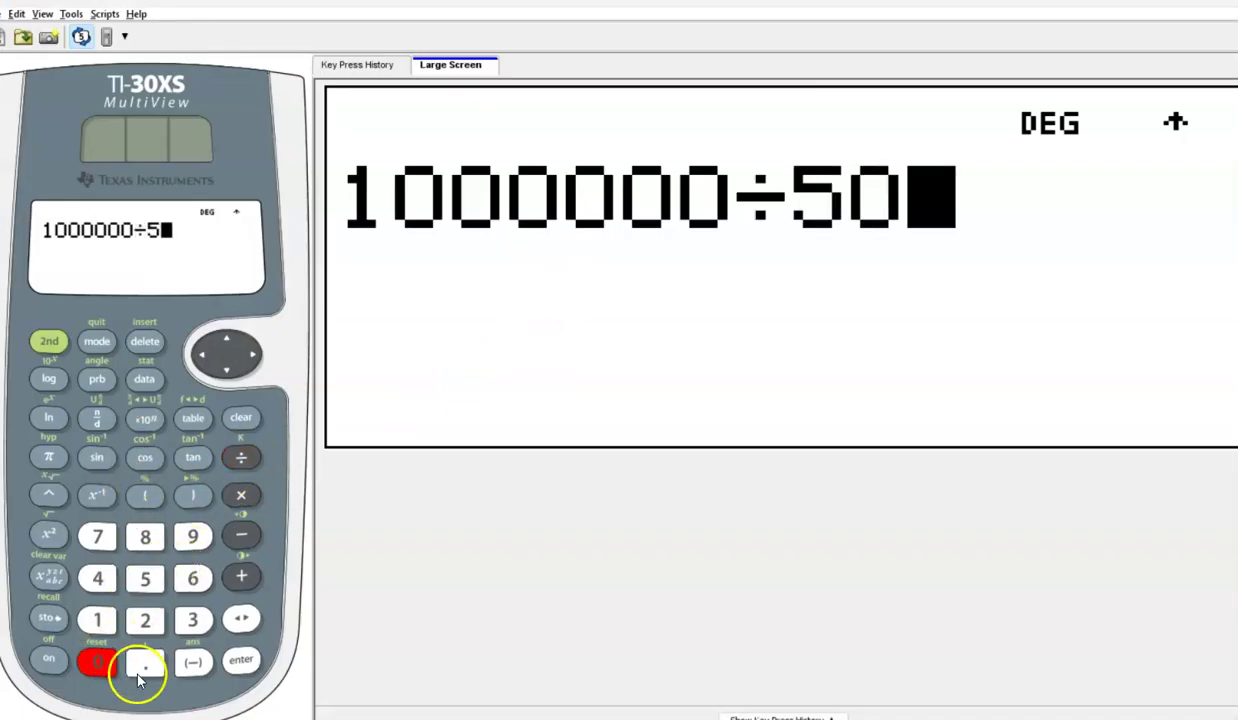
click(241, 660)
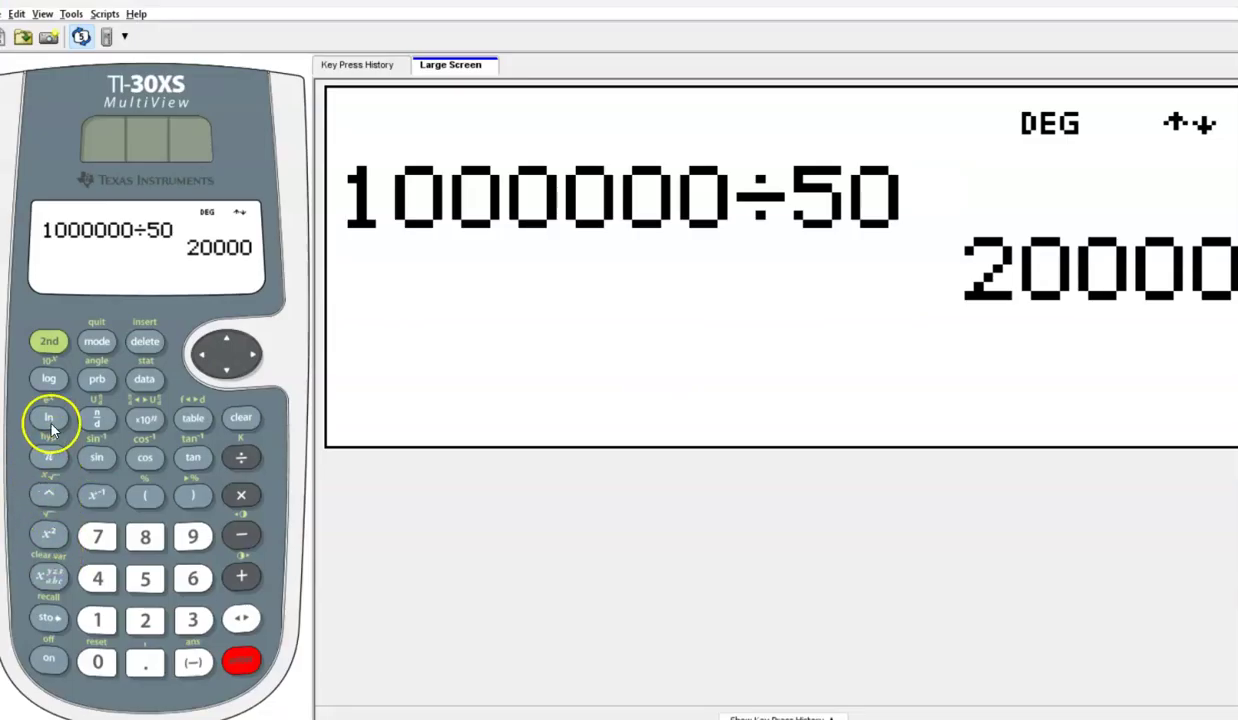
Take the log of the previous answer, 20000
click(50, 380)
click(49, 341)
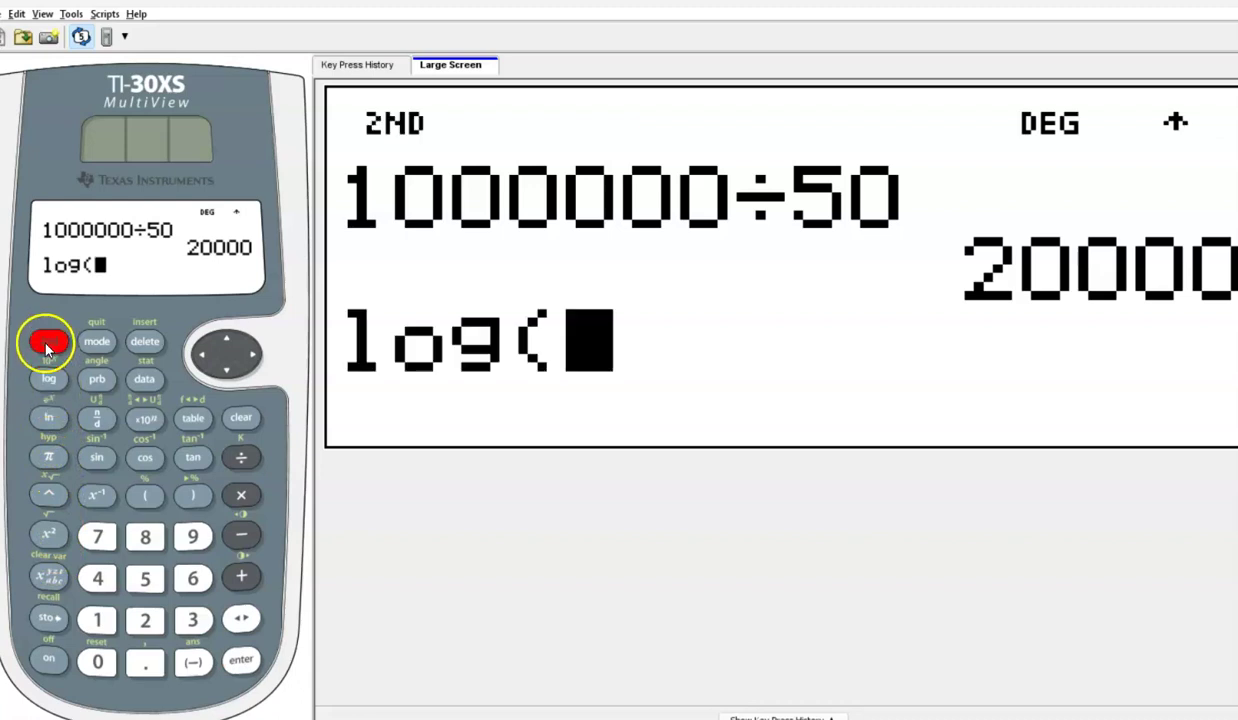
click(194, 664)
click(242, 662)
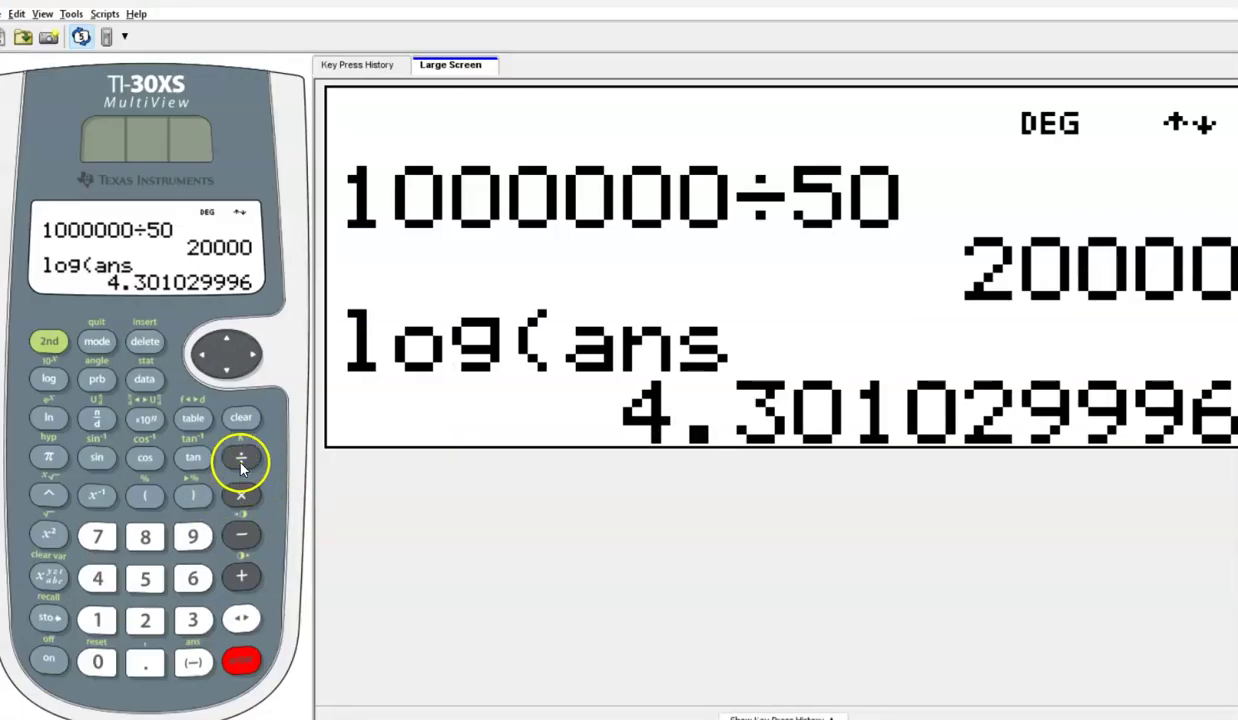
Divide that logarithm by (log 2) to get 14.28771238
click(240, 460)
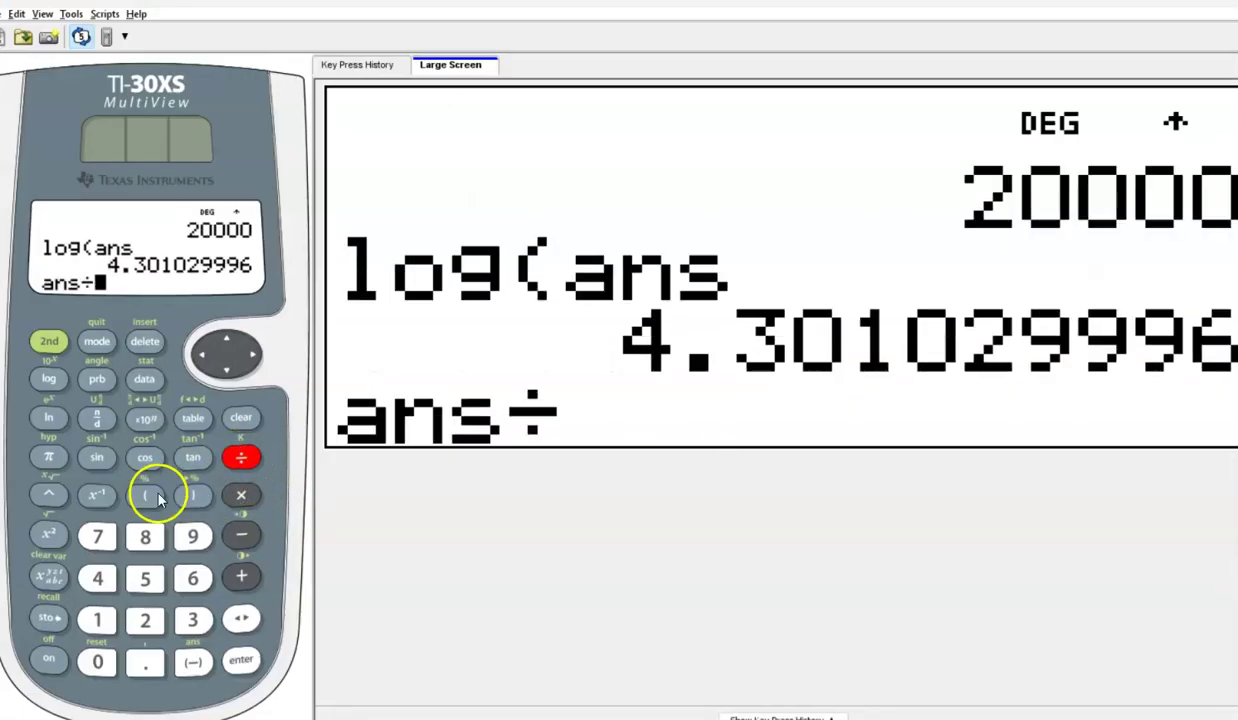
click(145, 495)
click(48, 380)
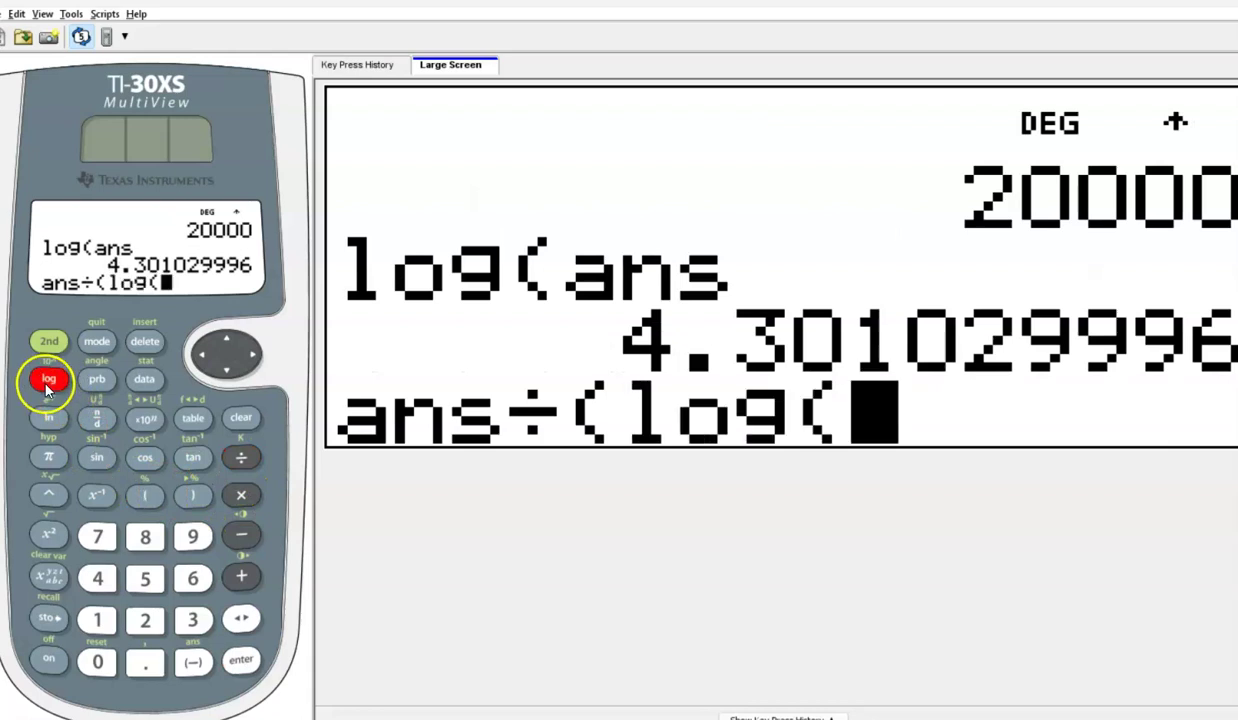
click(145, 620)
click(192, 497)
click(192, 497)
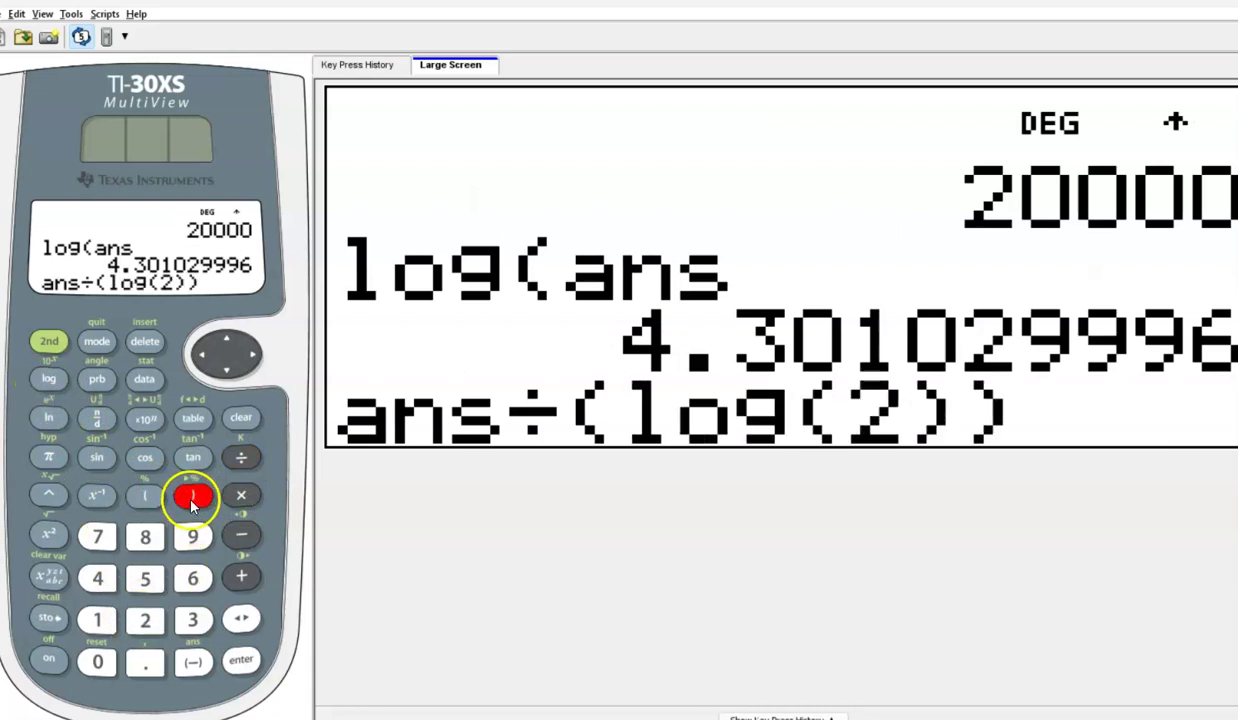
click(243, 661)
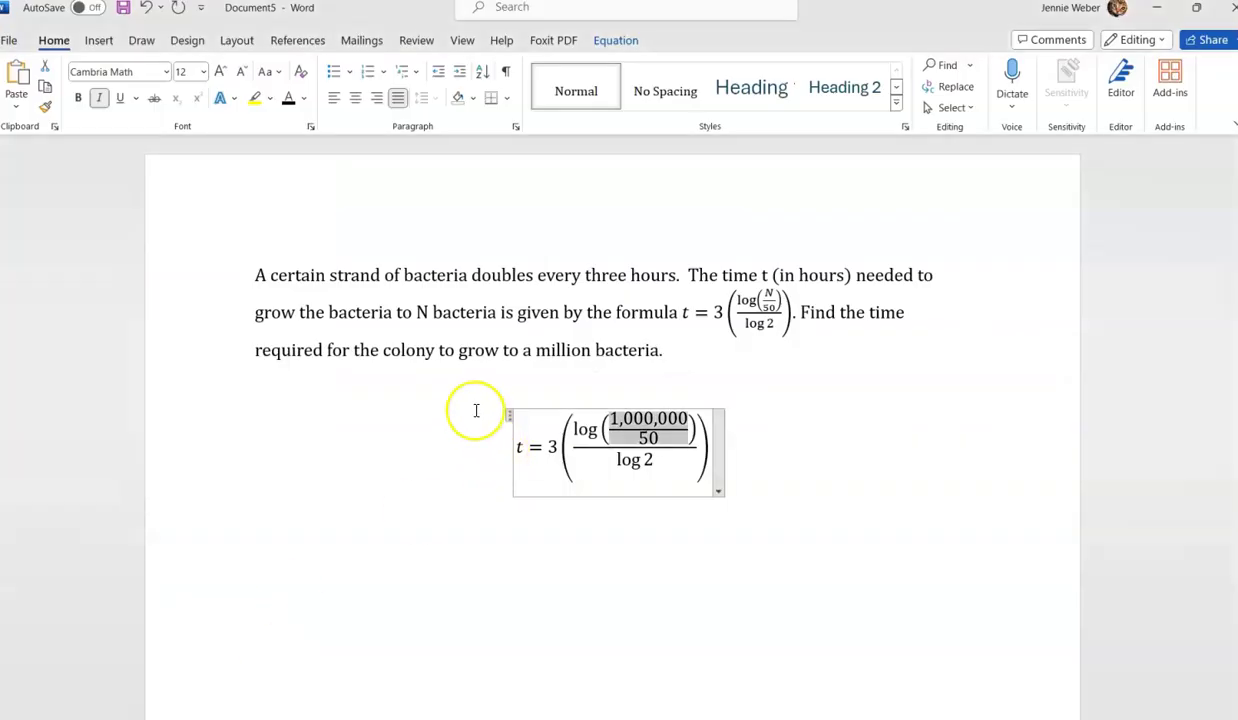
Multiply the result by 3, giving t = 42.86313714 hours
click(700, 418)
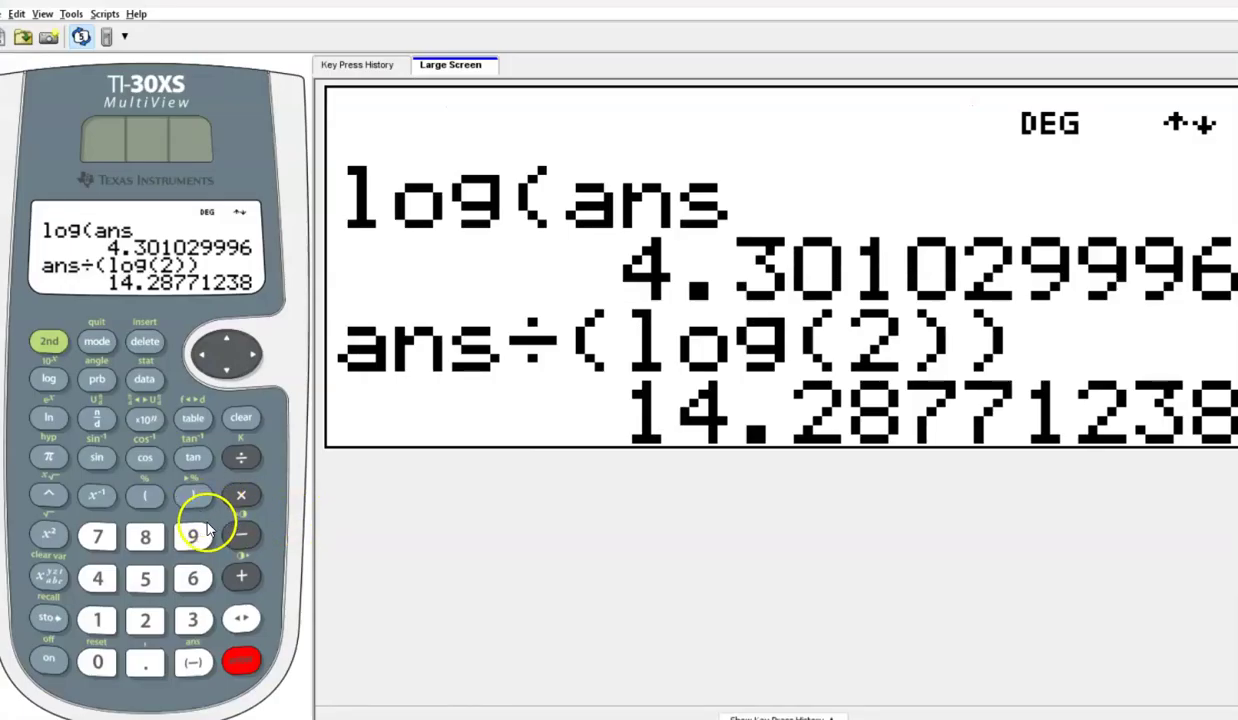
click(241, 496)
click(200, 616)
click(242, 662)
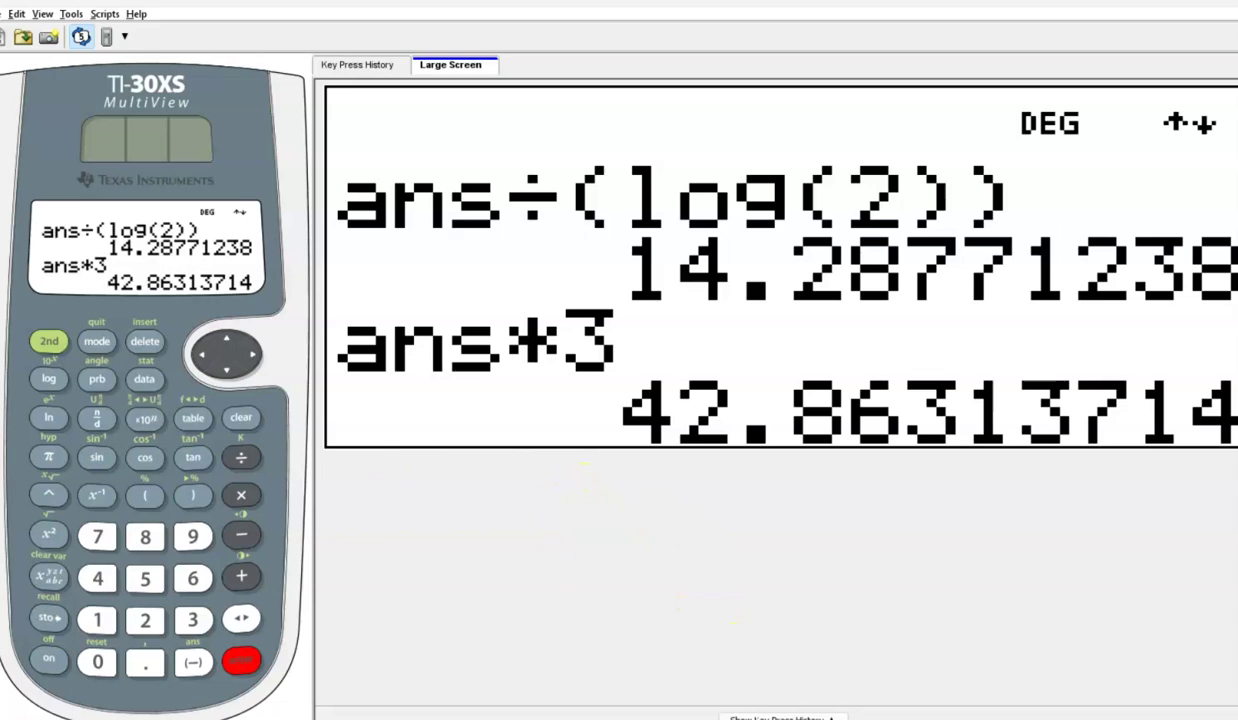
Open Windows Calculator and move it beside the equation in the document
mouse_move(800, 719)
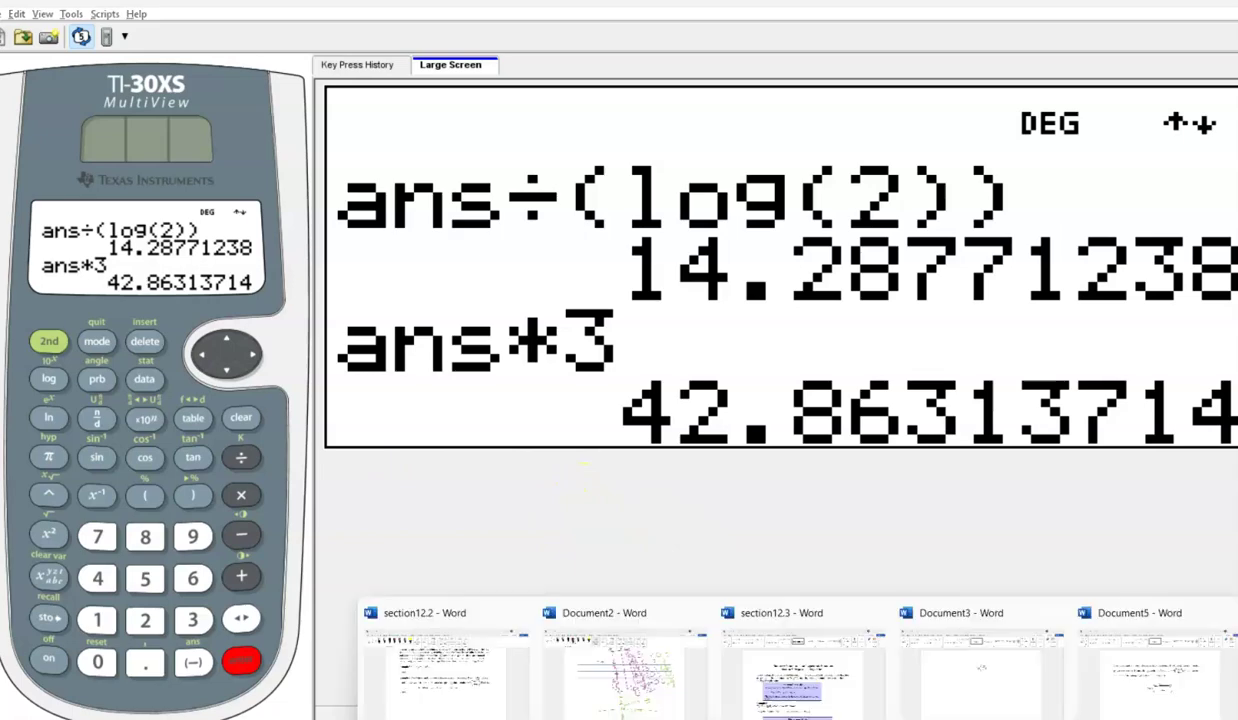
click(1065, 697)
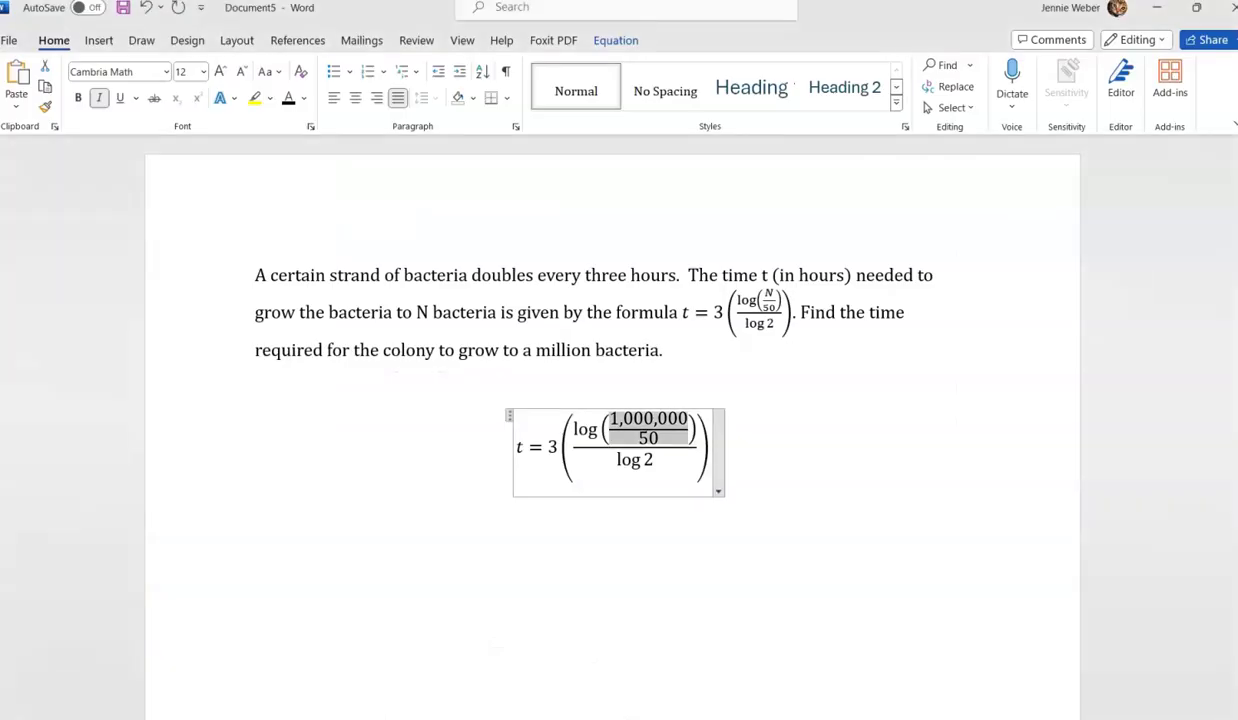
click(379, 719)
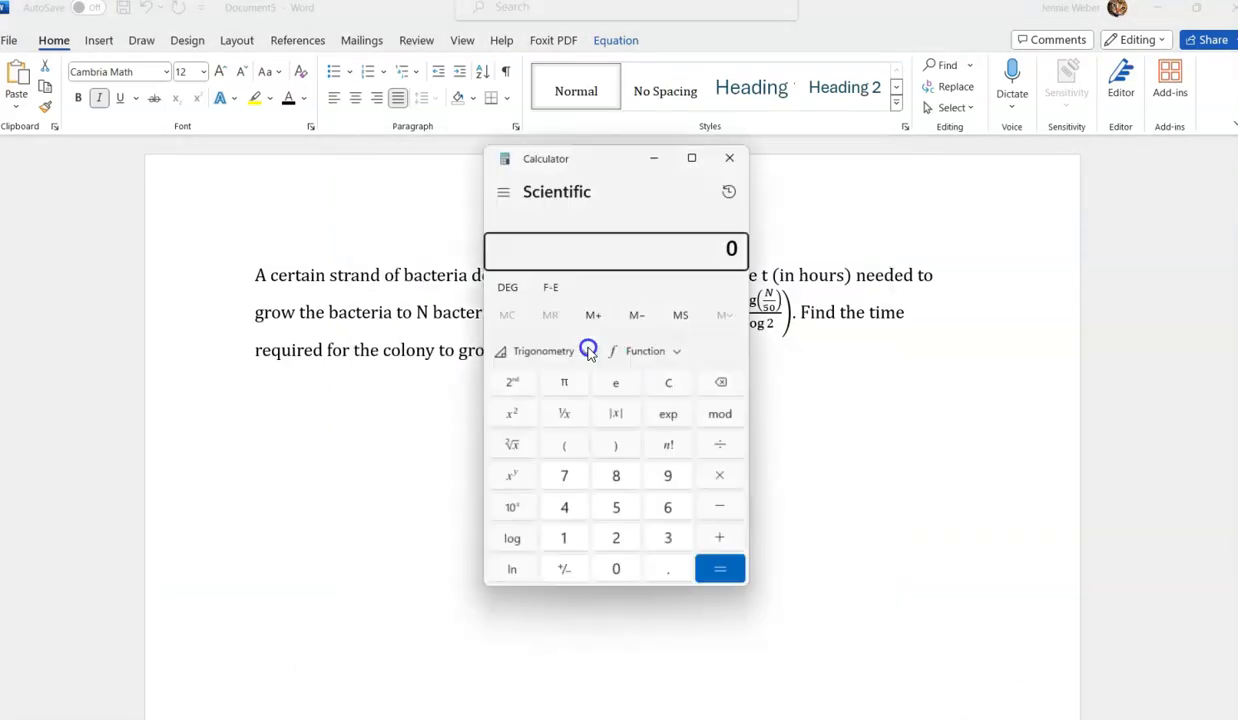
drag(605, 175, 1015, 131)
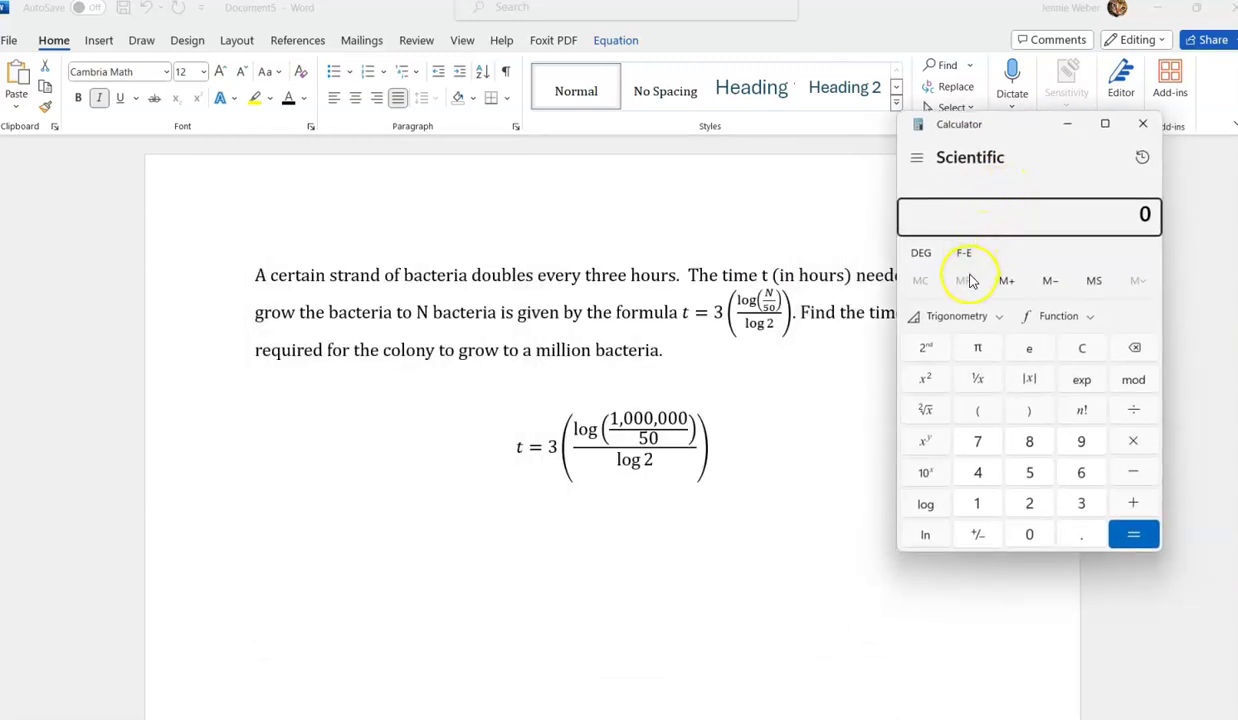
Compute 1,000,000 ÷ 50 = 20,000 in Windows Calculator
click(976, 503)
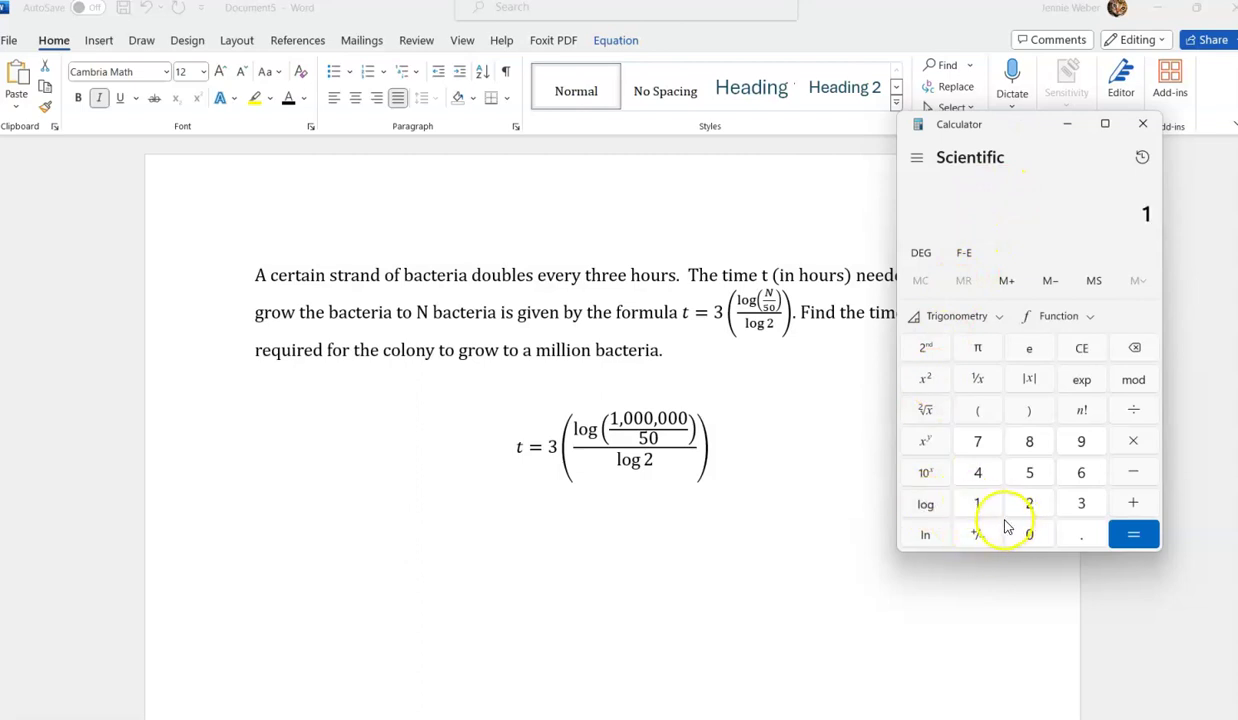
click(1025, 533)
click(1025, 533)
click(1025, 533)
click(1025, 533)
click(1025, 533)
click(1025, 533)
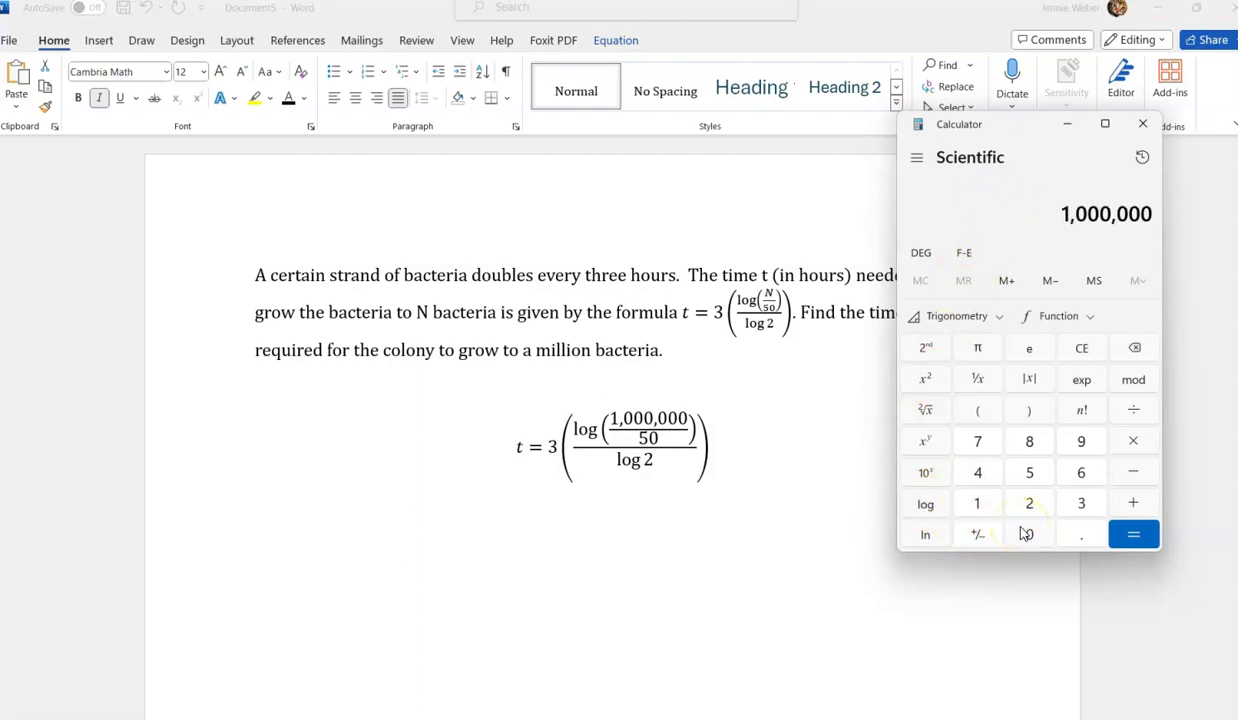
click(1133, 409)
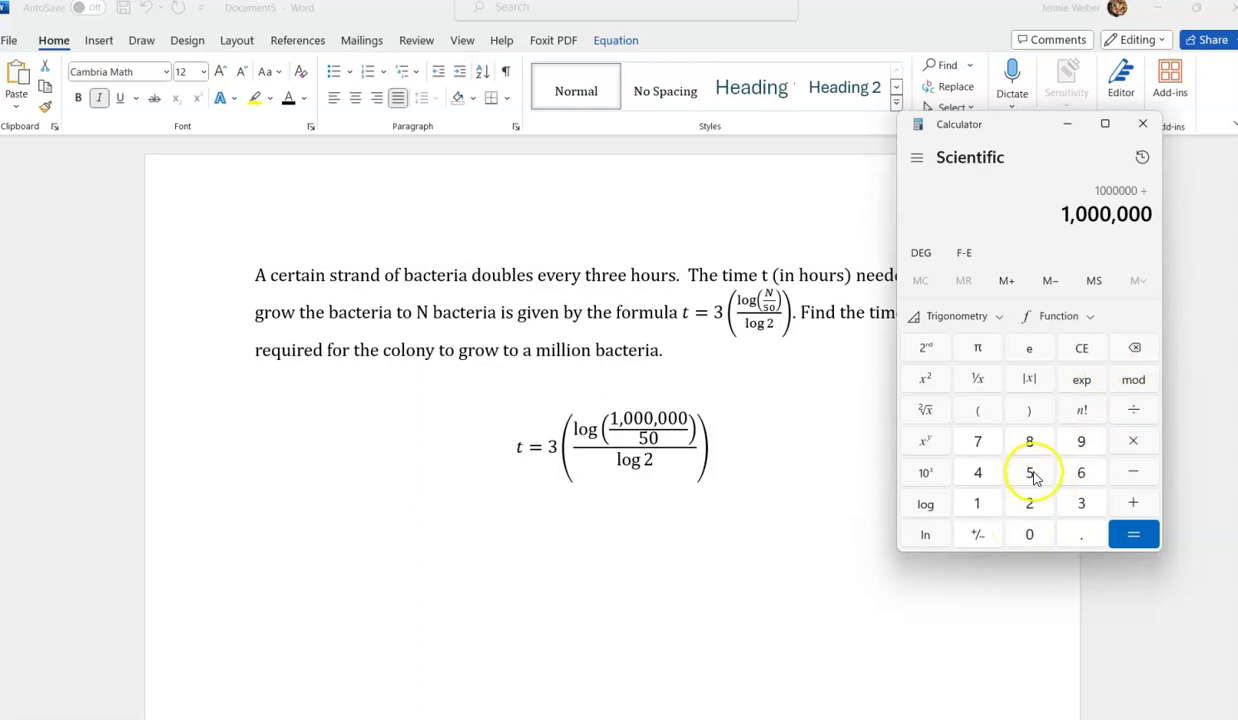
click(1030, 474)
click(1030, 533)
click(1130, 534)
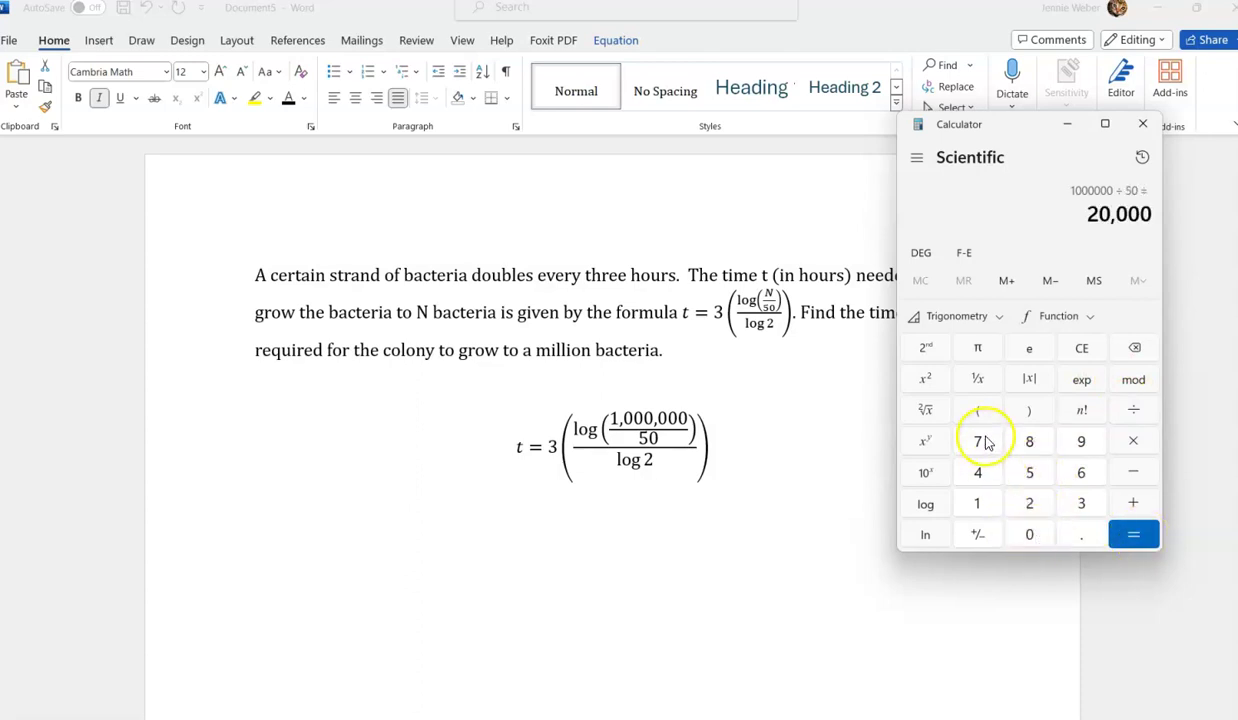
Take log of 20,000, mistakenly divide by 50, then clear the display to 0
click(902, 502)
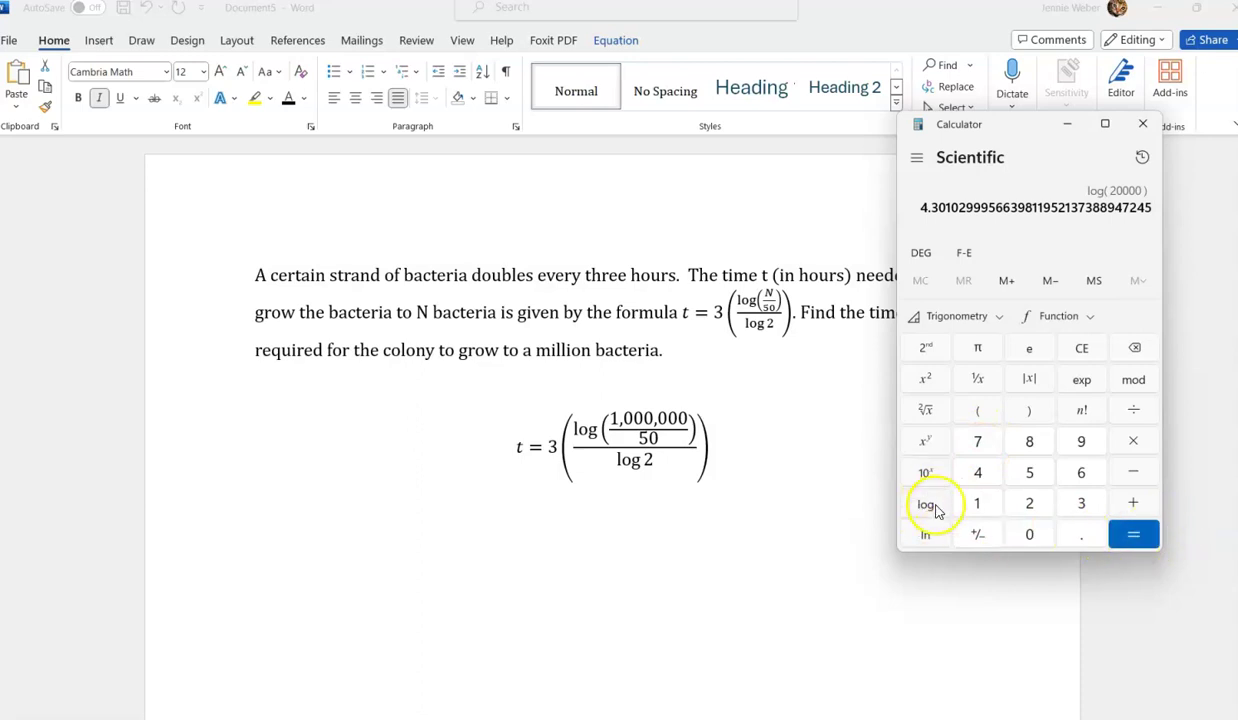
text(/50)
click(1133, 536)
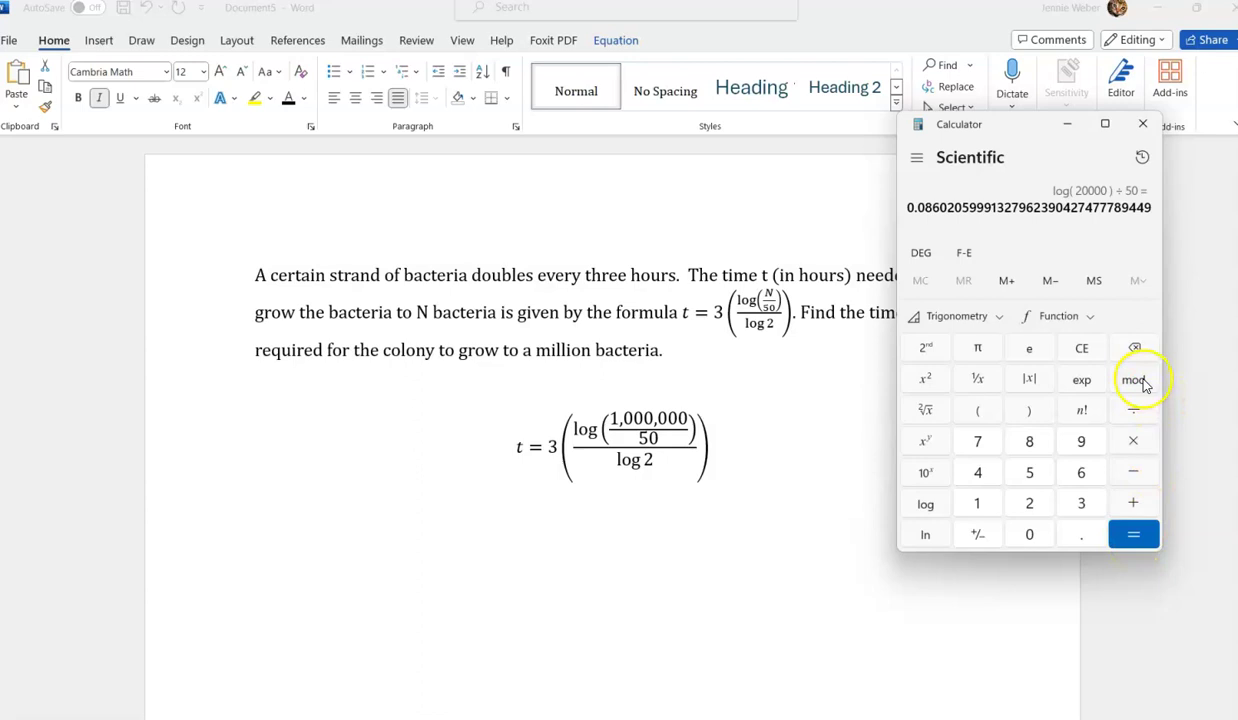
click(1084, 350)
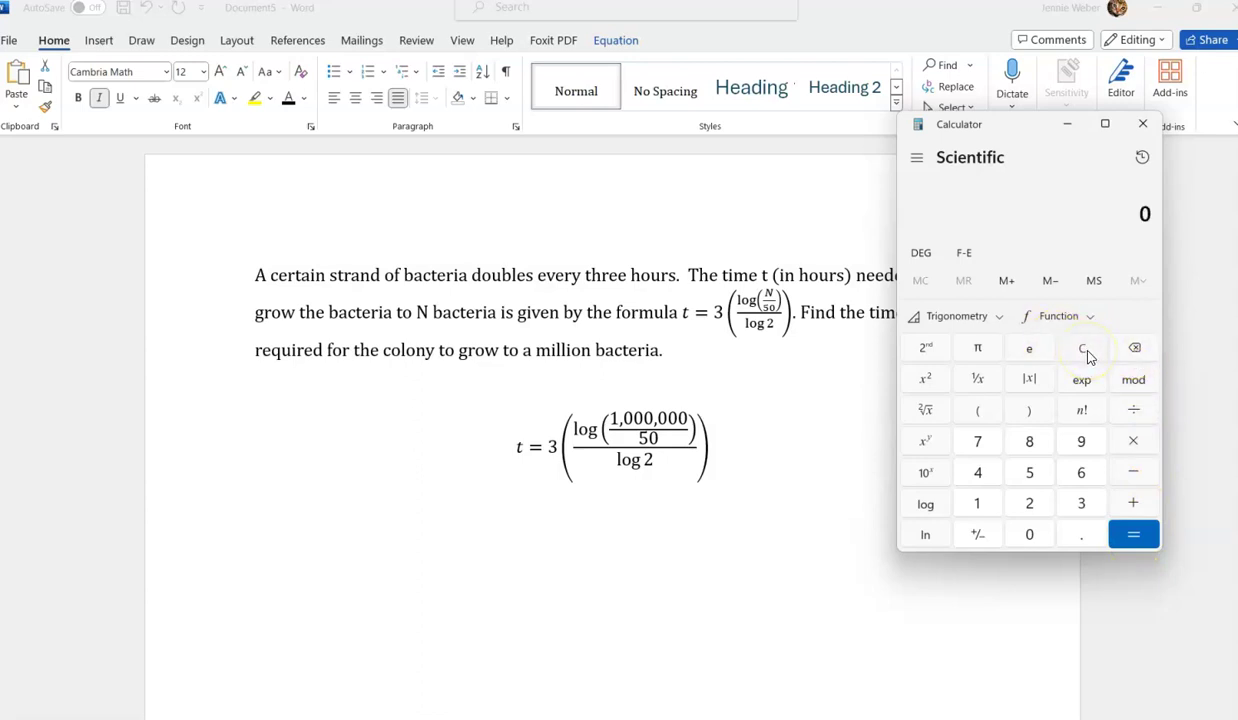
Recompute 1,000,000 ÷ 50 = 20,000 in Windows Calculator
click(977, 503)
double_click(1027, 535)
double_click(1027, 535)
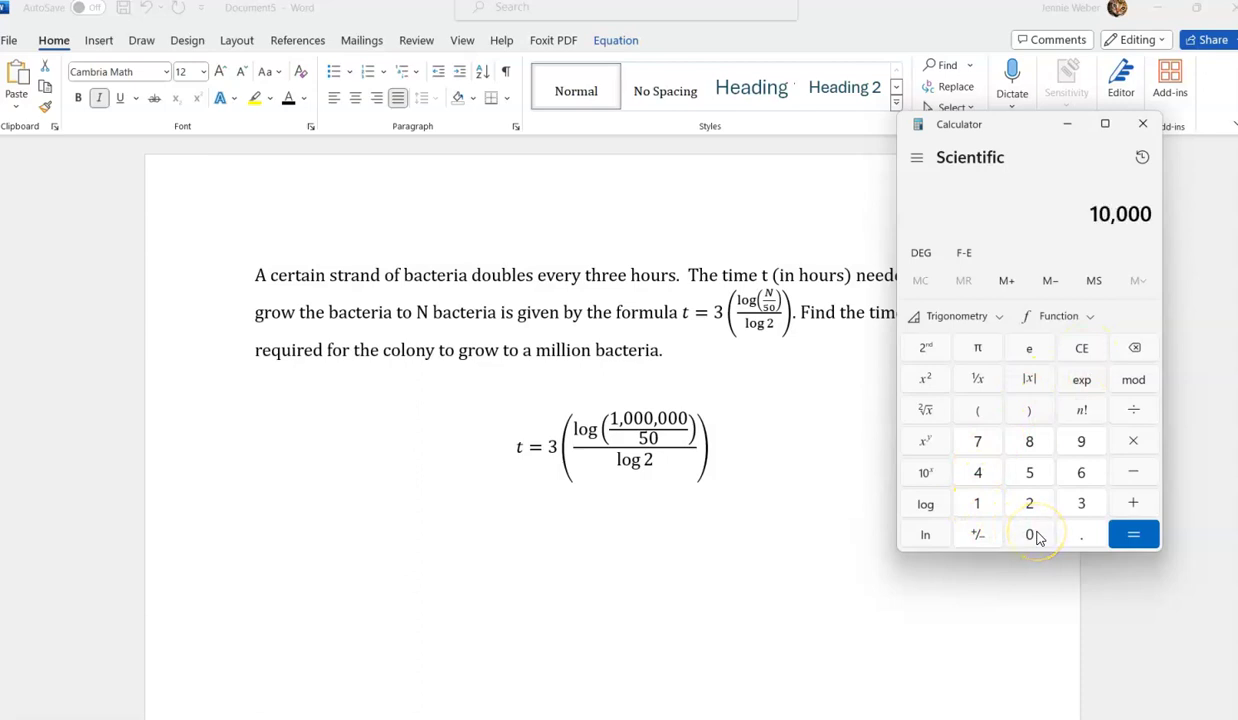
double_click(1027, 535)
click(1128, 411)
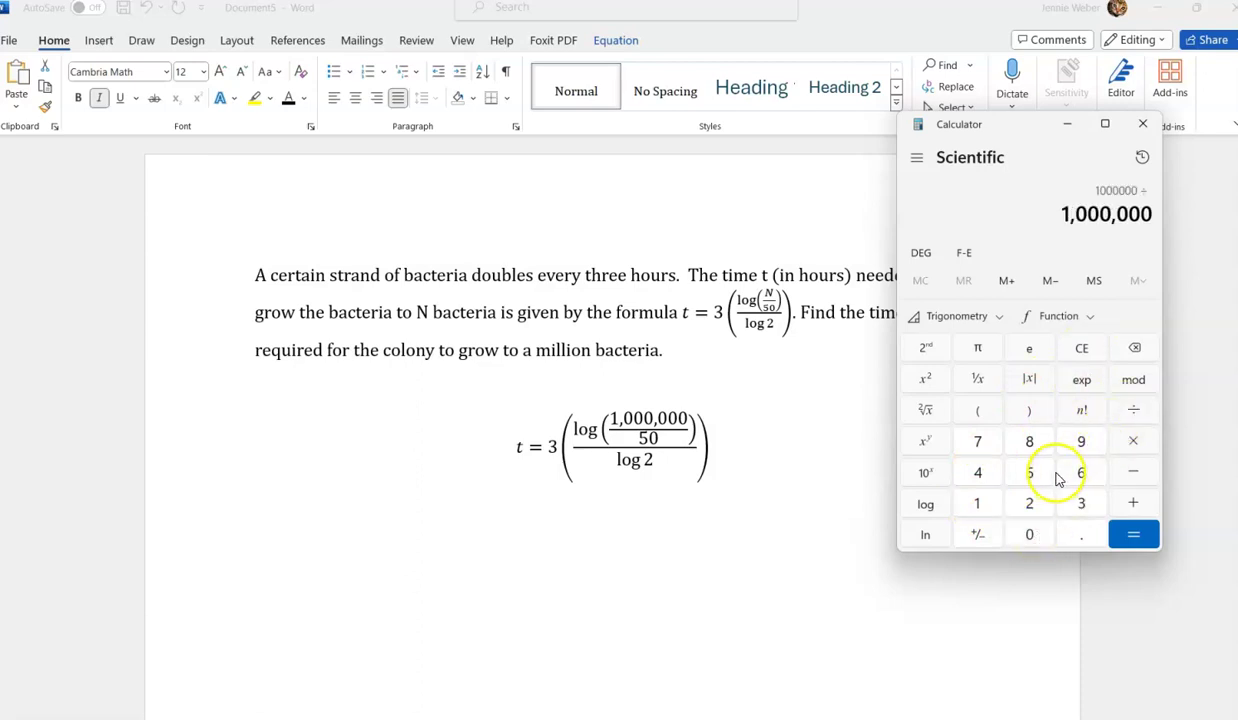
click(1029, 472)
click(1029, 535)
click(1141, 542)
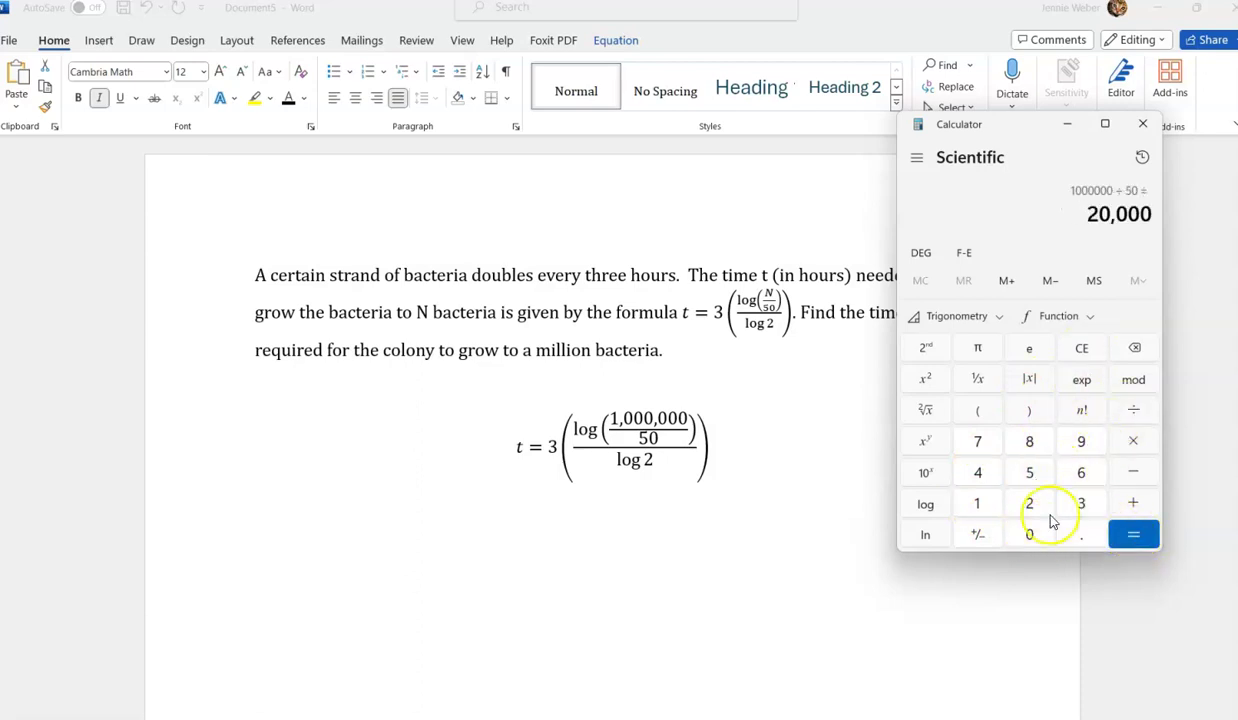
Take log(20000), start dividing by a bracketed log 2, ending with log(2) = 0.30103
click(933, 502)
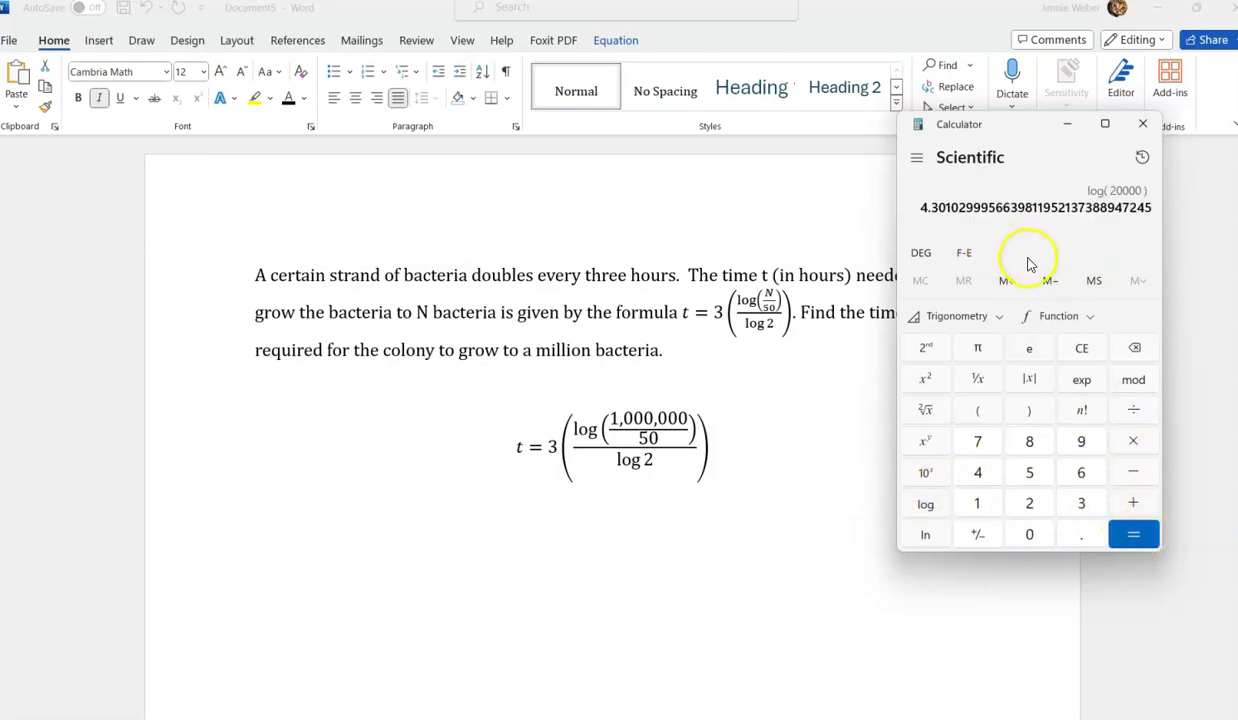
click(1131, 413)
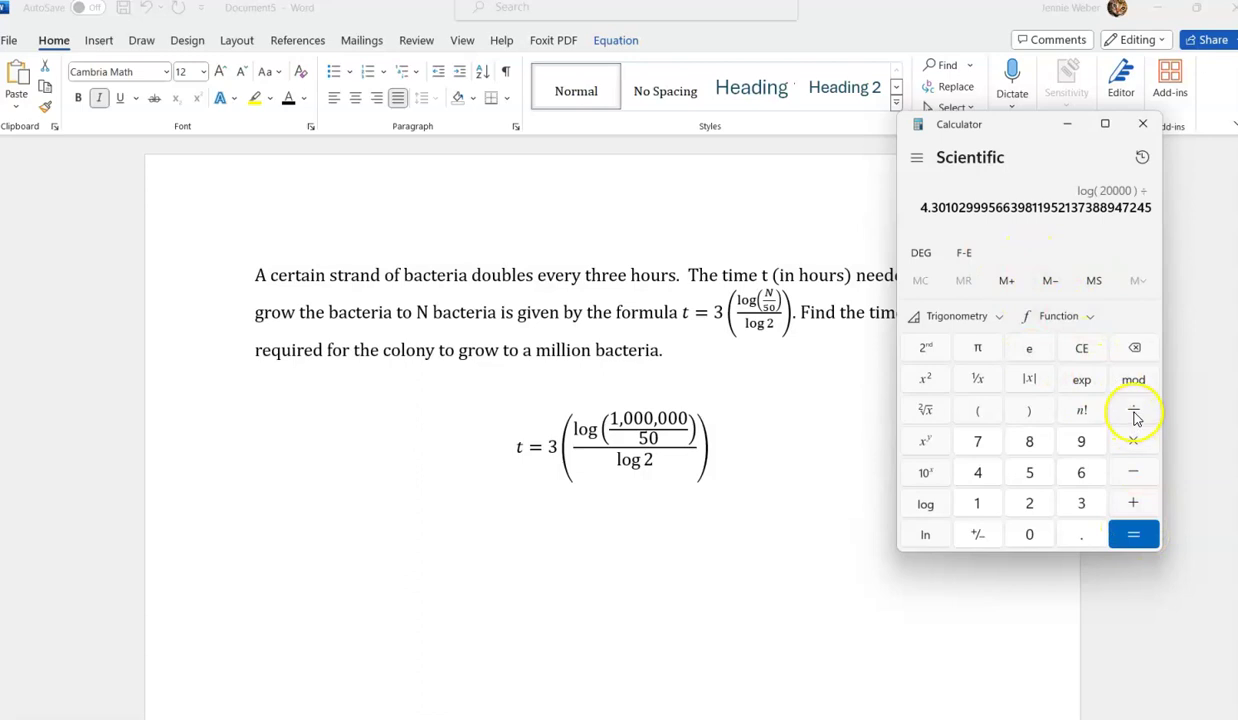
click(979, 411)
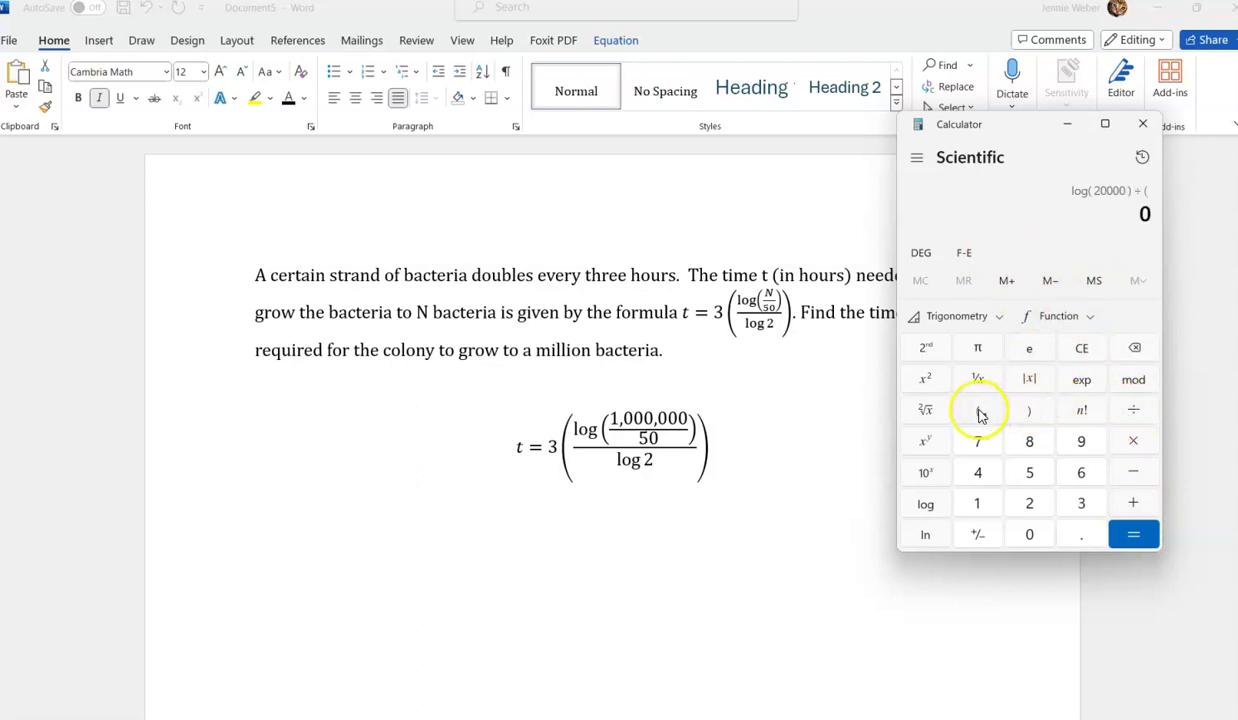
click(926, 504)
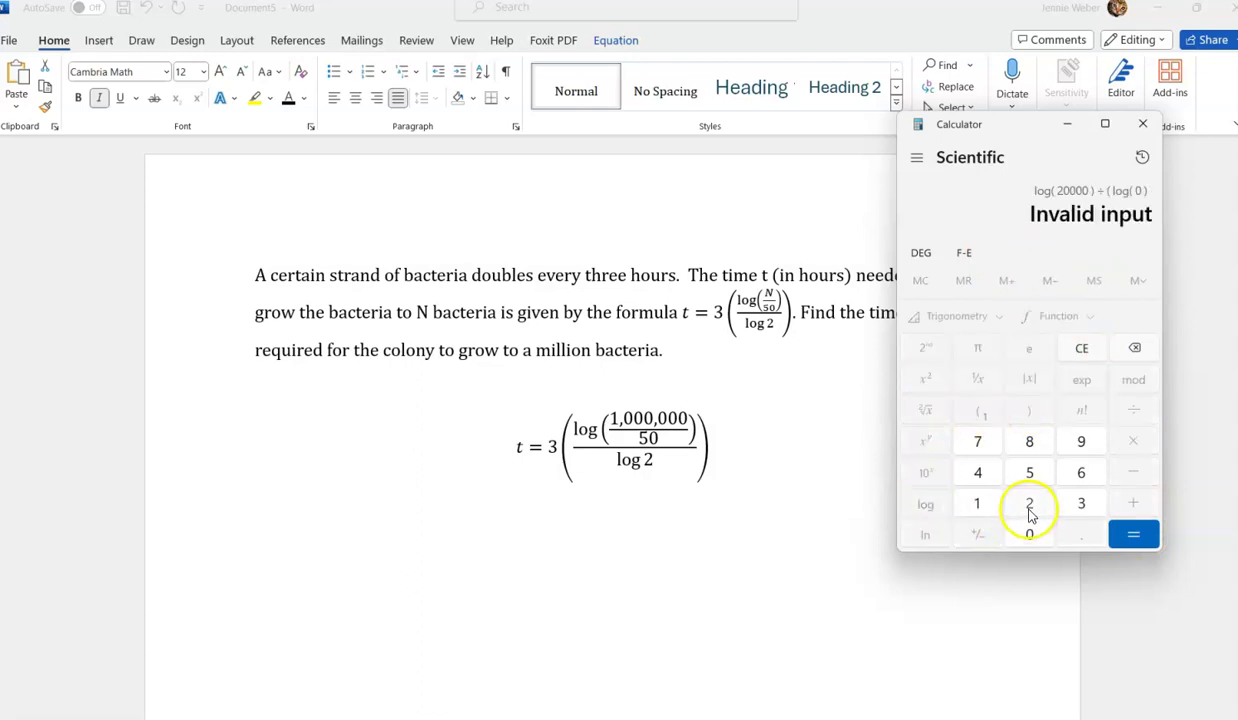
click(1029, 504)
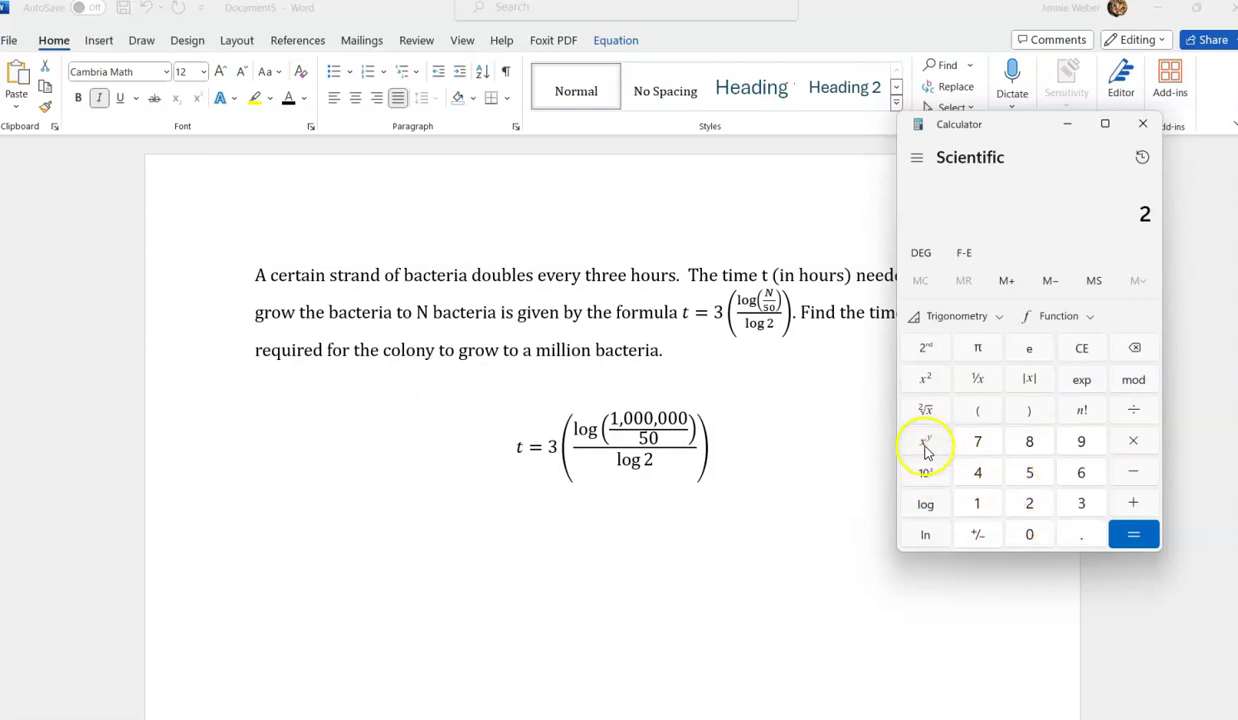
click(931, 502)
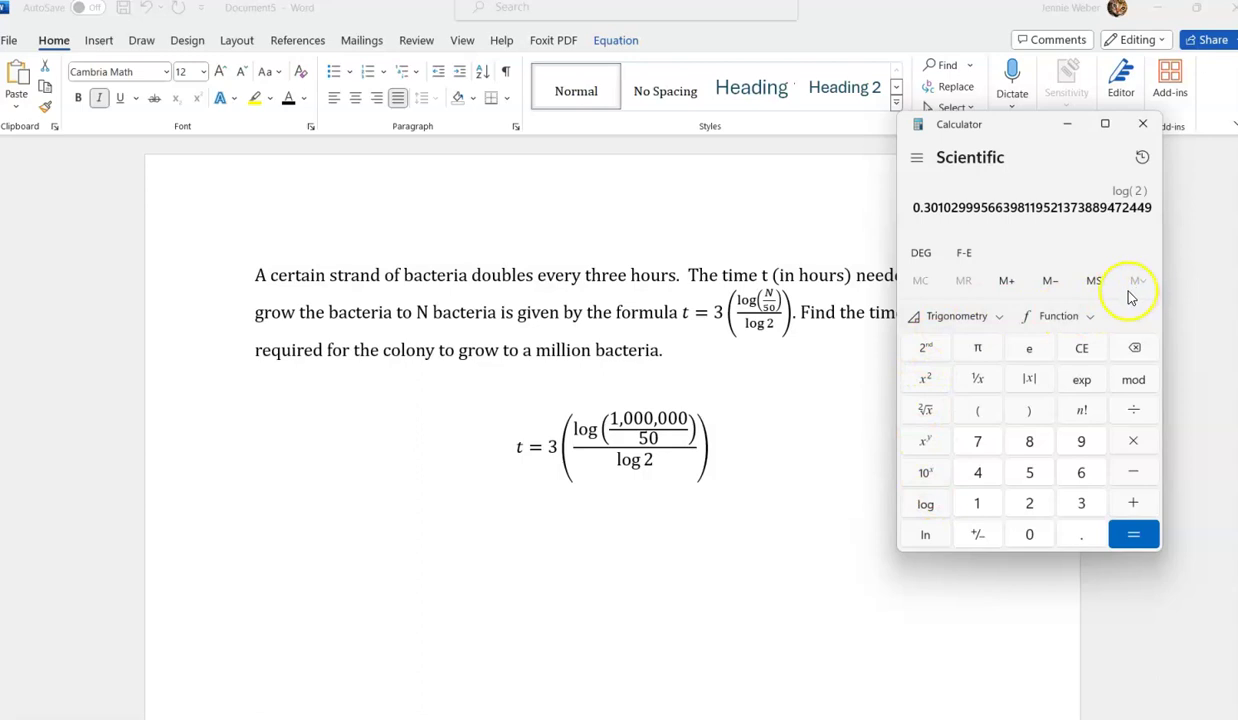
Clear the calculator and recompute 1,000,000 ÷ 50 = 20,000, fixing a mistyped 11,000 entry
click(1083, 352)
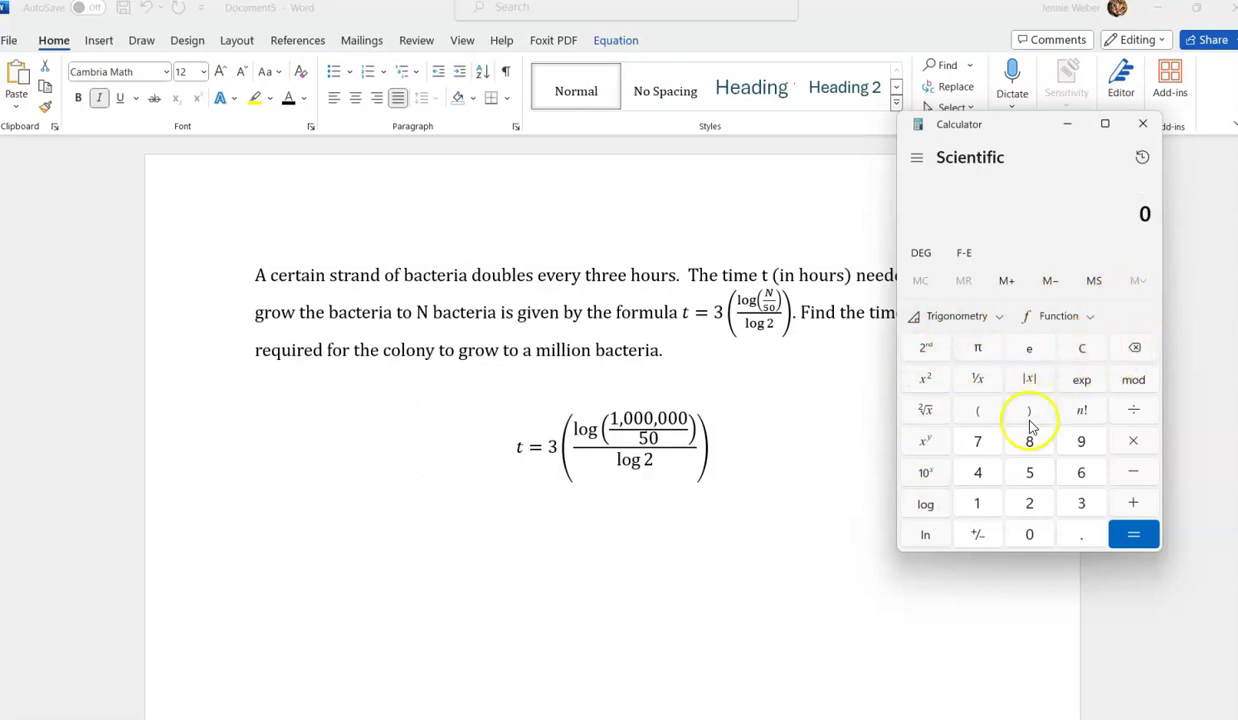
click(984, 510)
click(988, 512)
click(1029, 534)
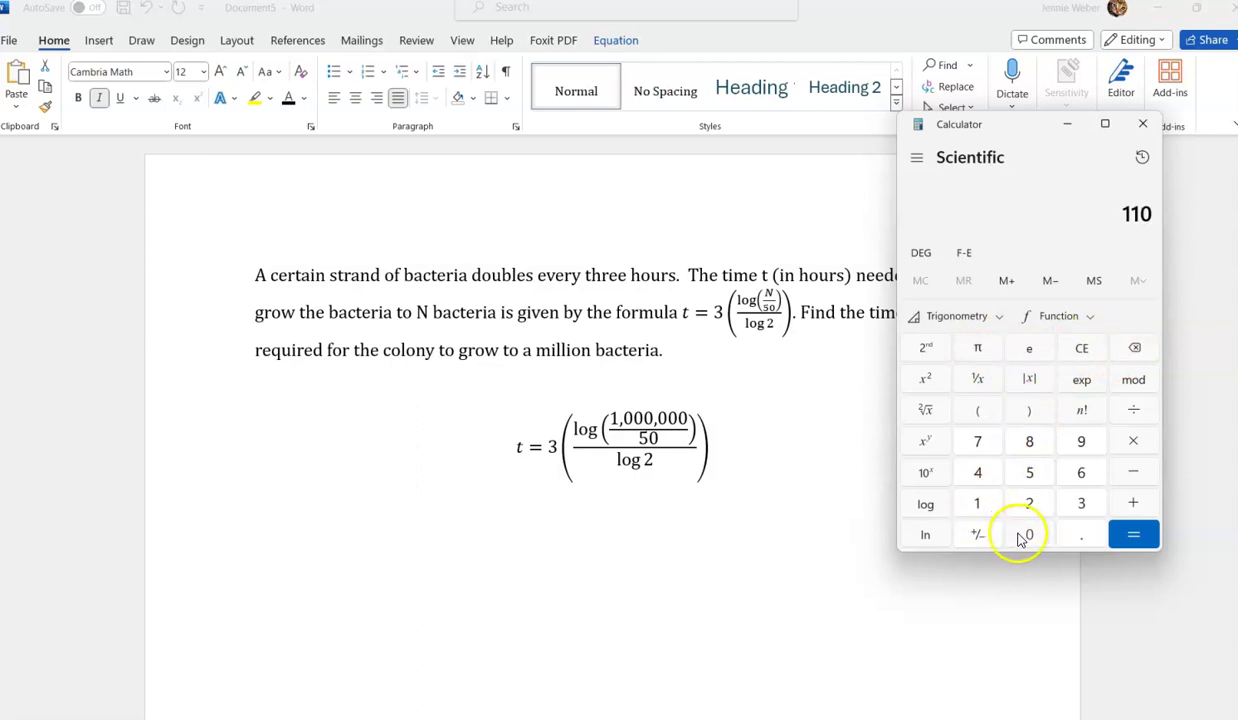
double_click(1029, 534)
click(1085, 353)
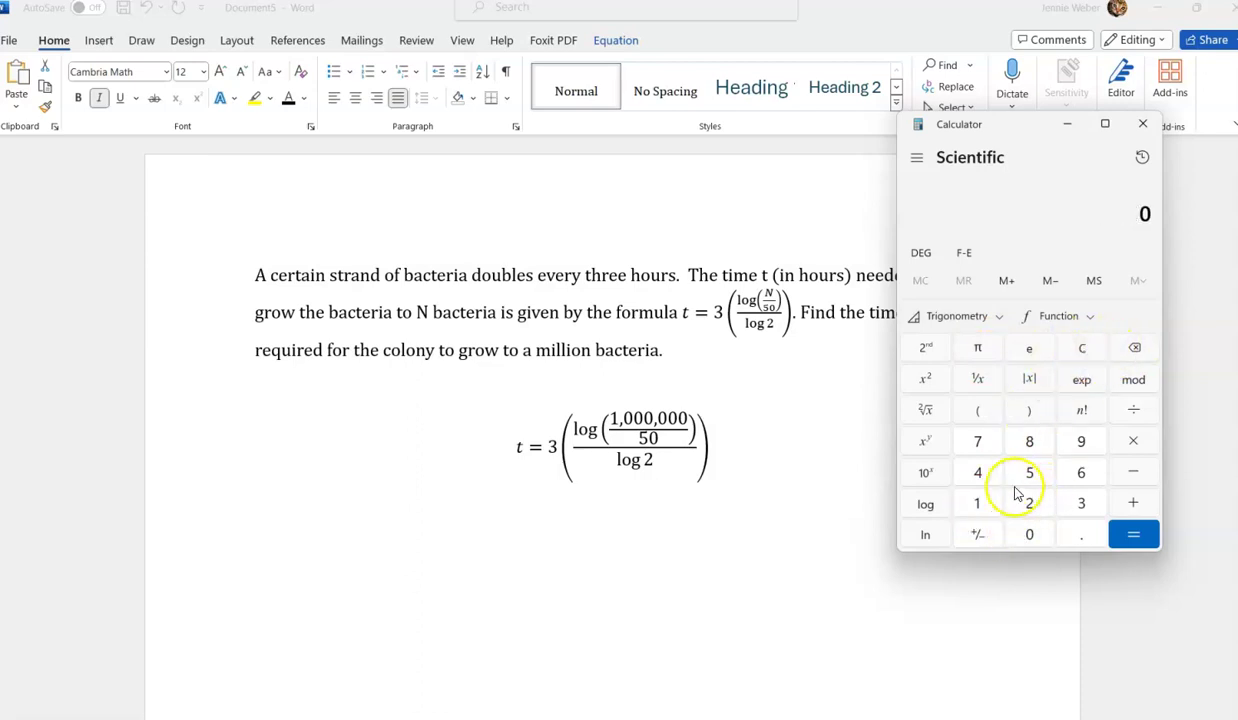
click(979, 506)
double_click(1029, 534)
double_click(1029, 534)
double_click(1029, 534)
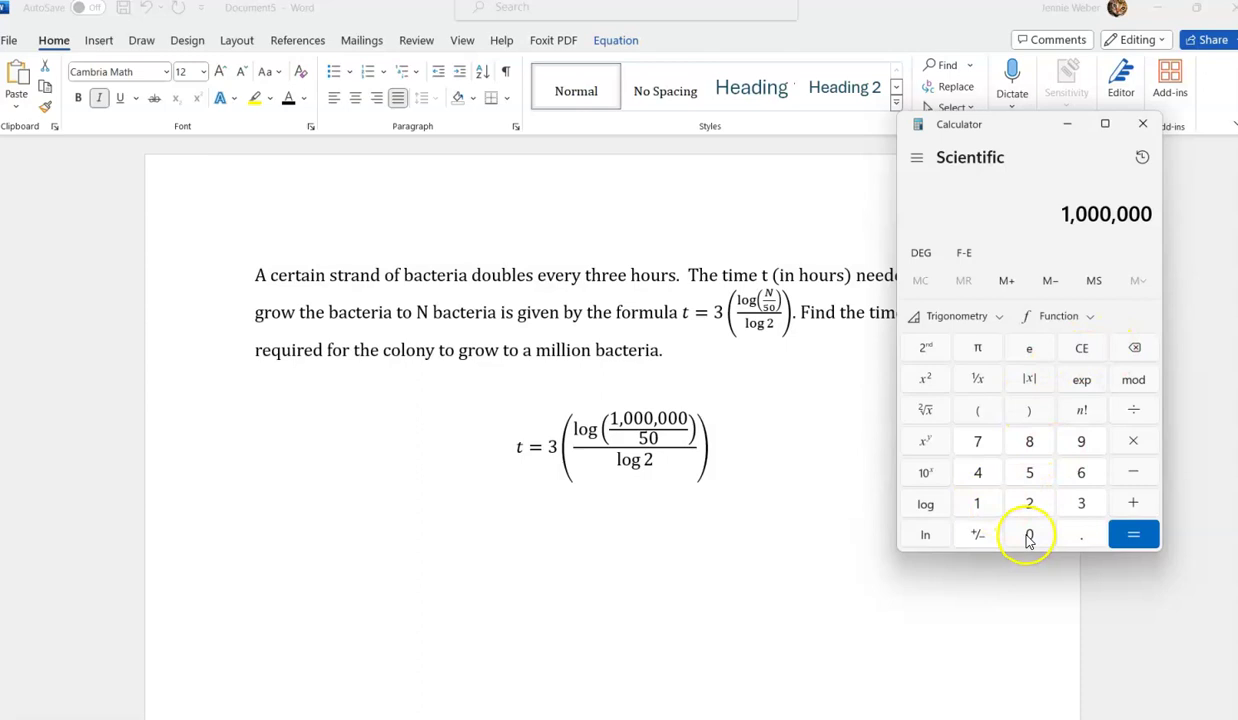
click(1133, 410)
click(1029, 473)
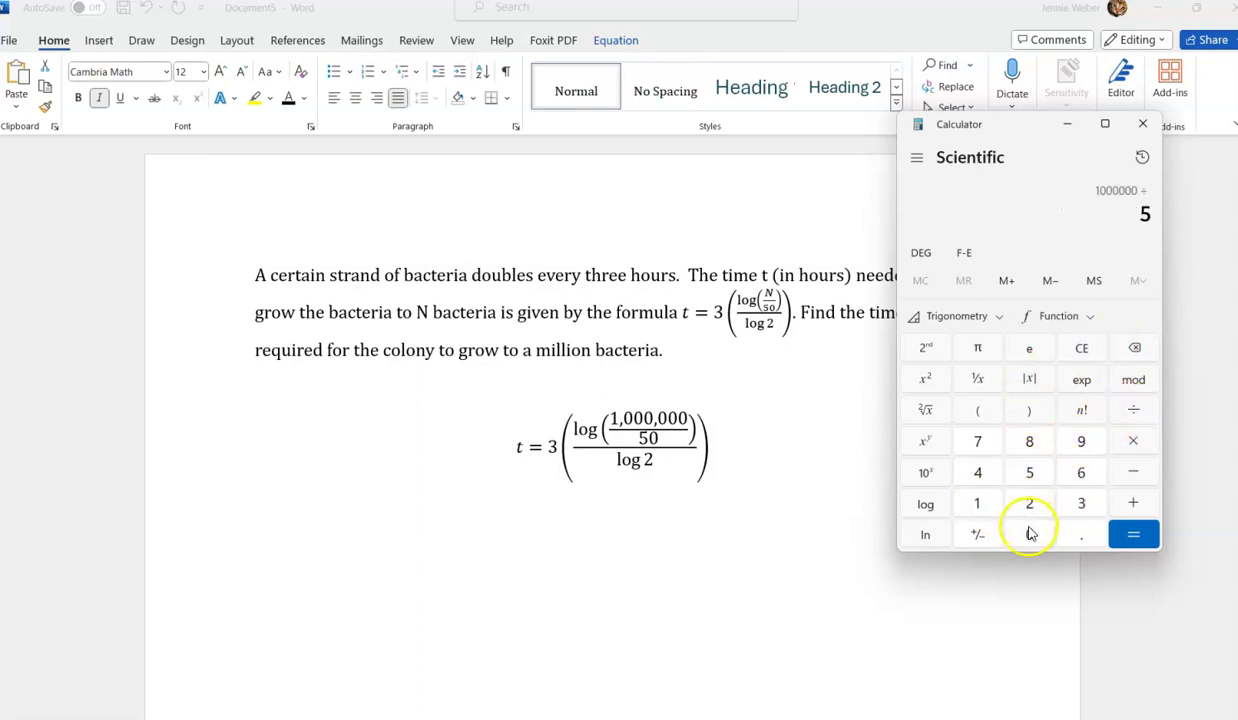
click(1029, 534)
click(1130, 536)
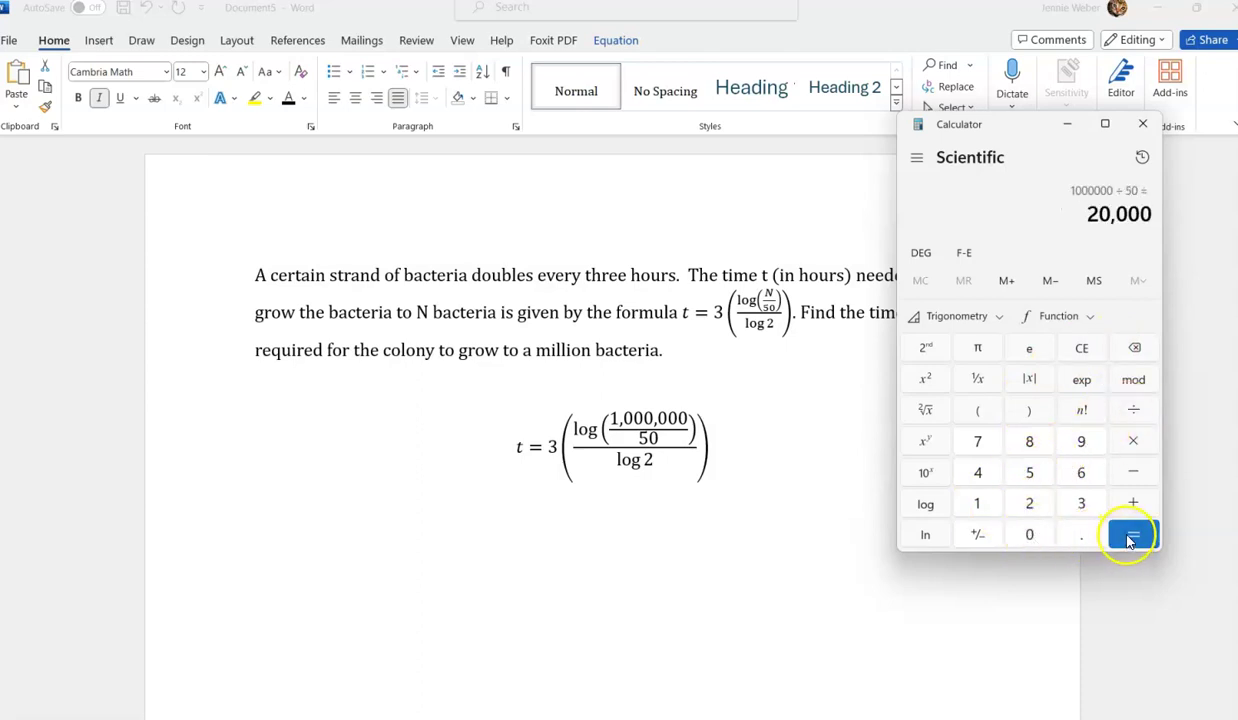
Evaluate log(20000) ÷ (log(2)) = 14.2877… and enter × 3
click(926, 504)
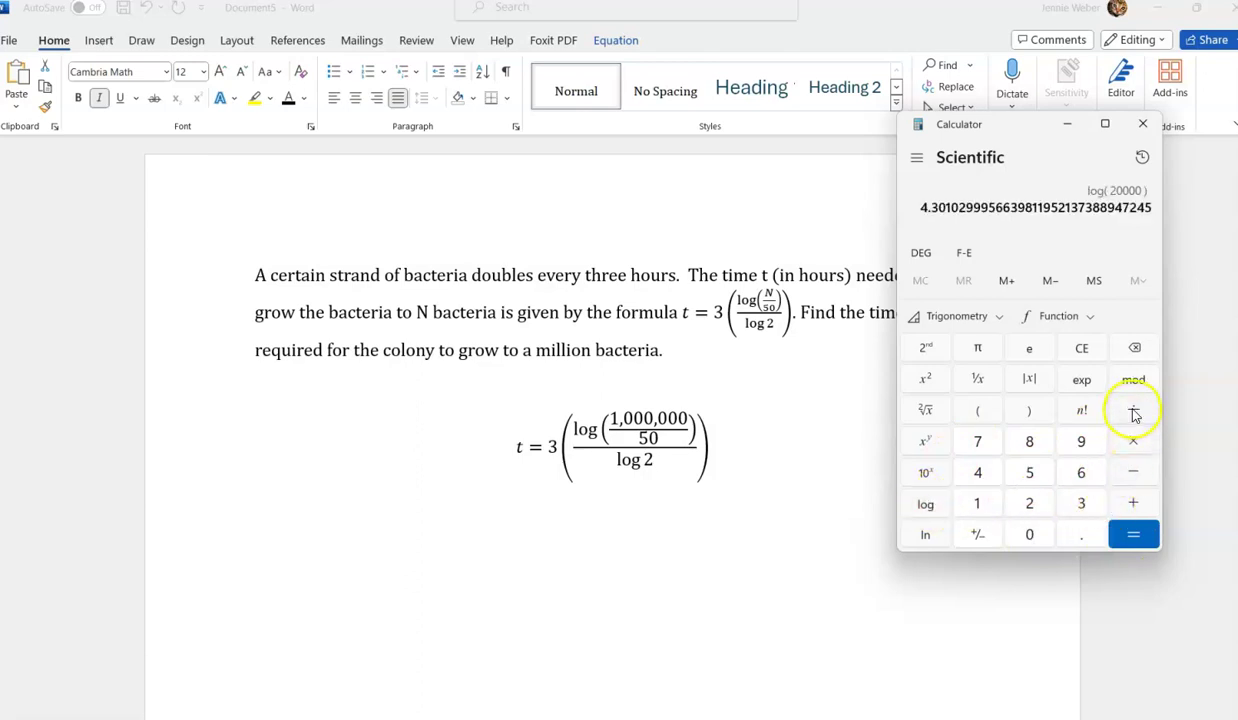
click(978, 411)
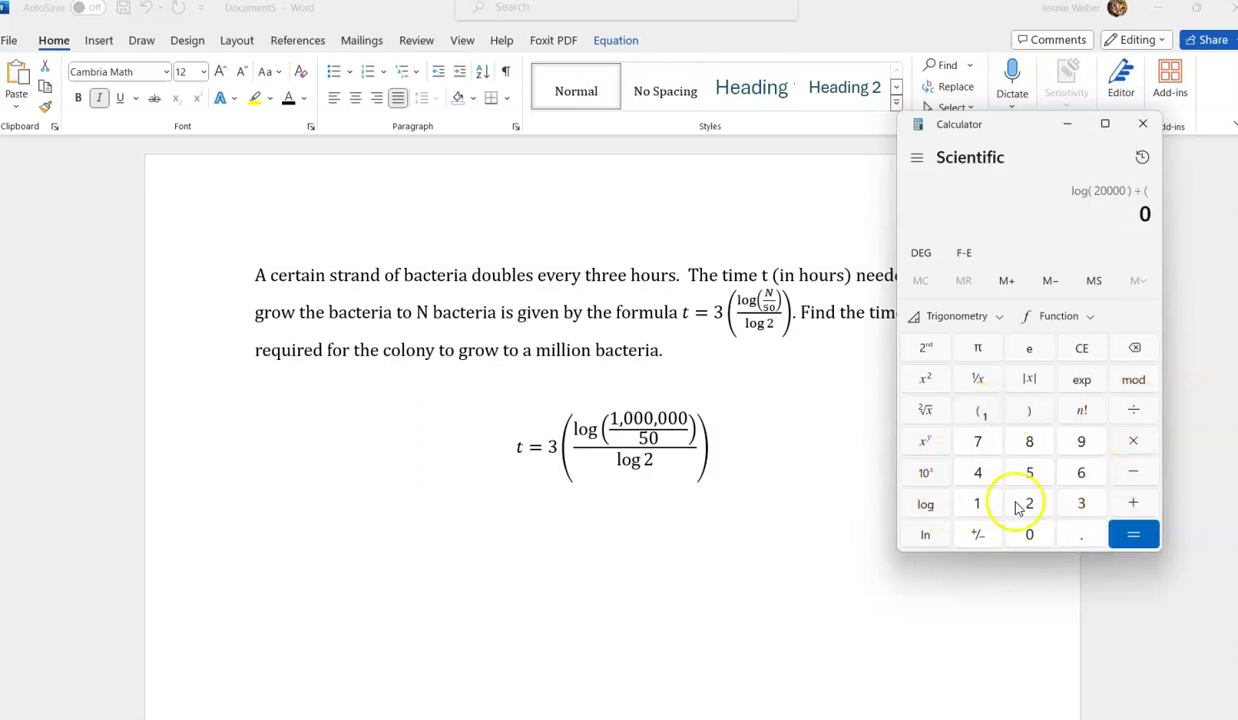
click(922, 502)
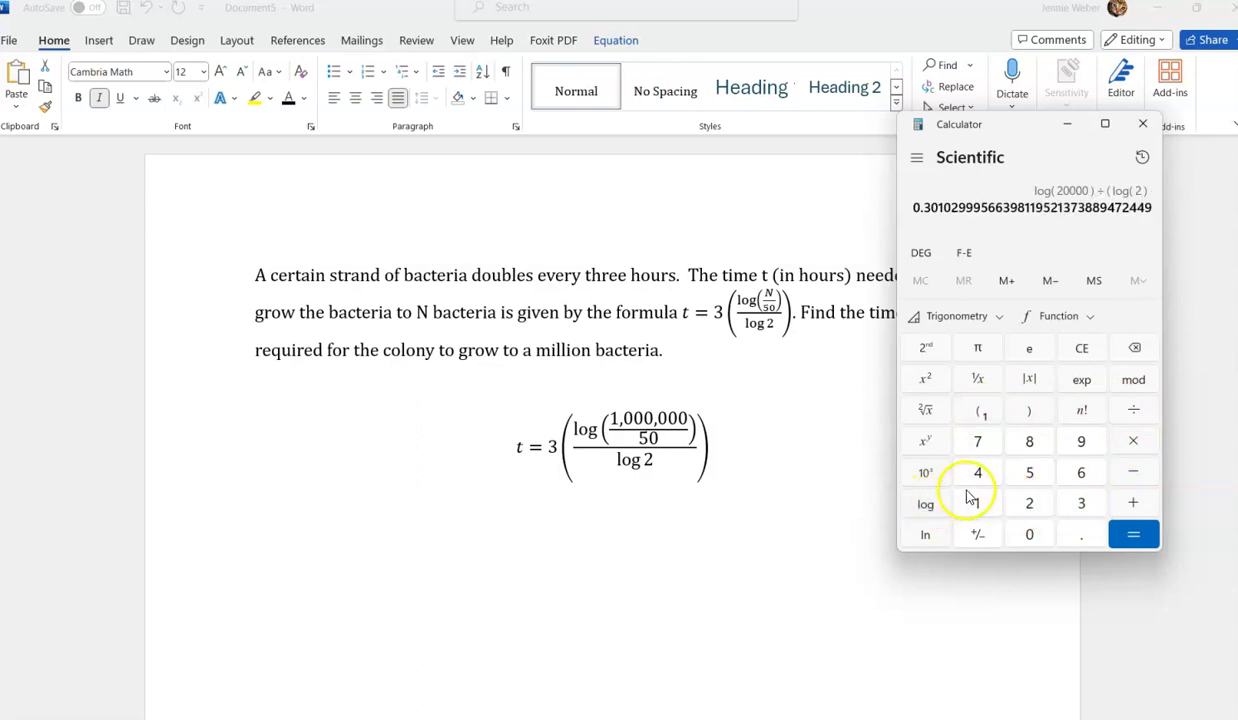
click(1030, 413)
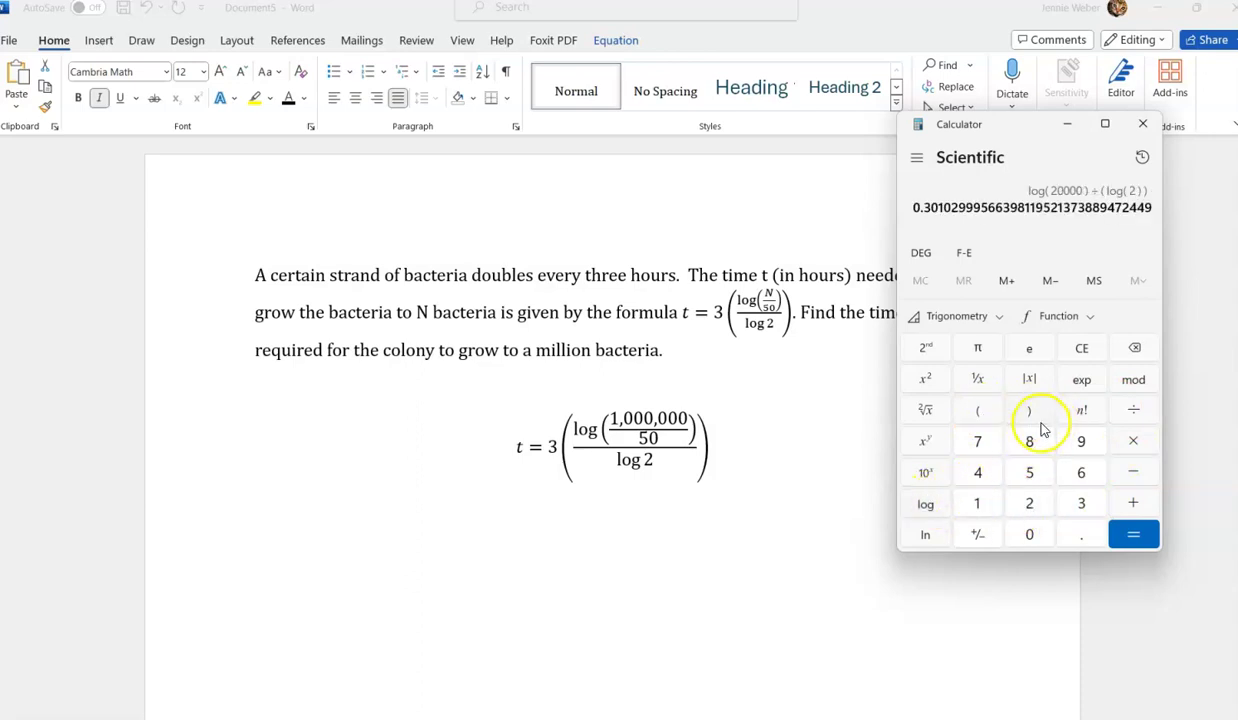
click(1135, 538)
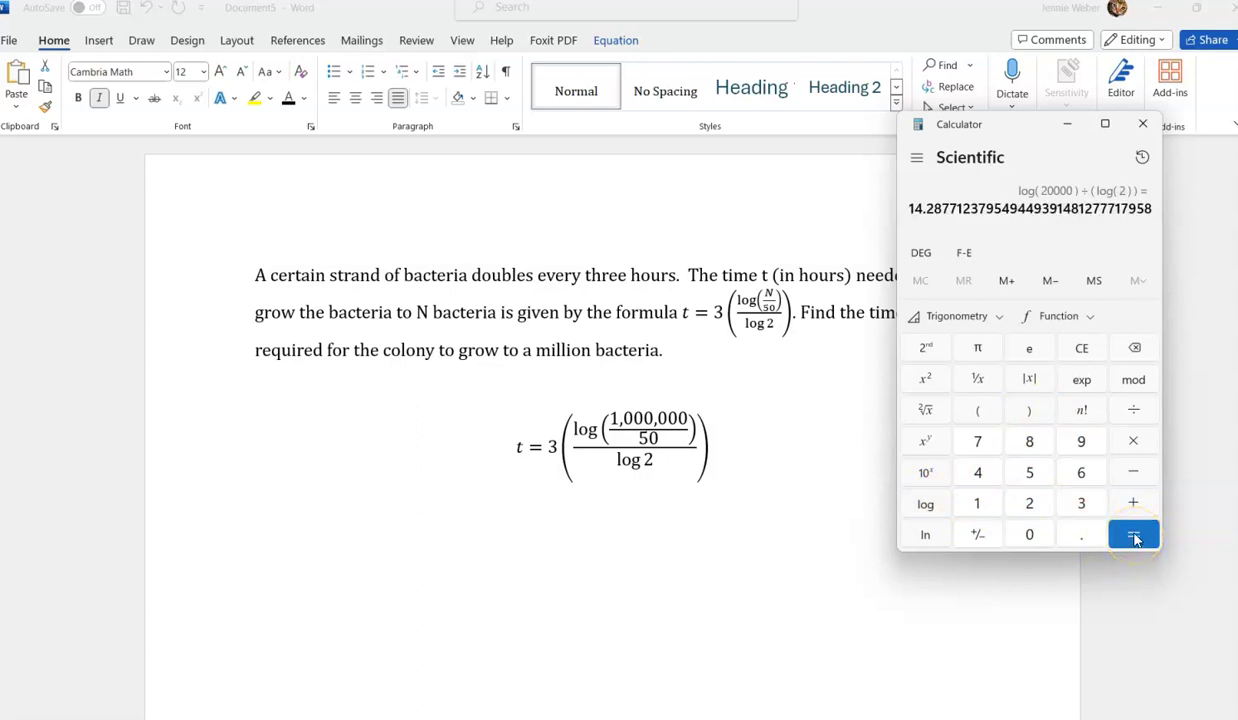
click(1133, 441)
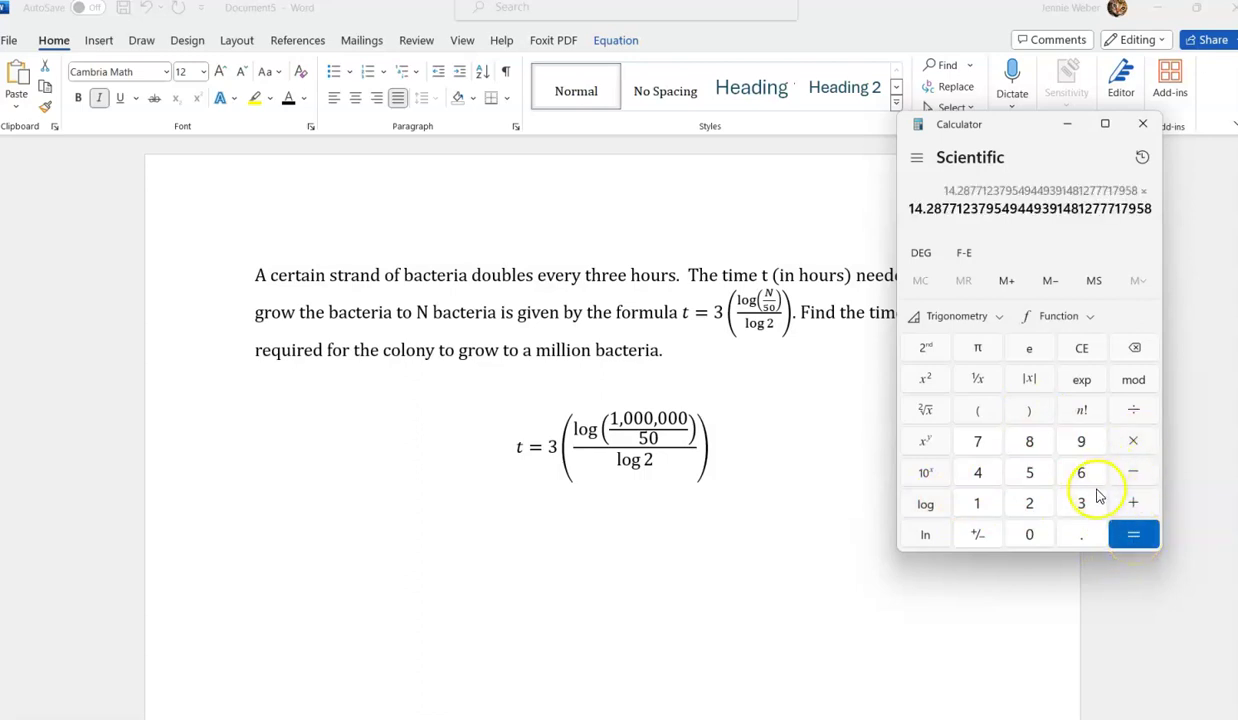
click(1098, 508)
Finish 14.2877… × 3 to get t = 42.8631… hours
click(1130, 532)
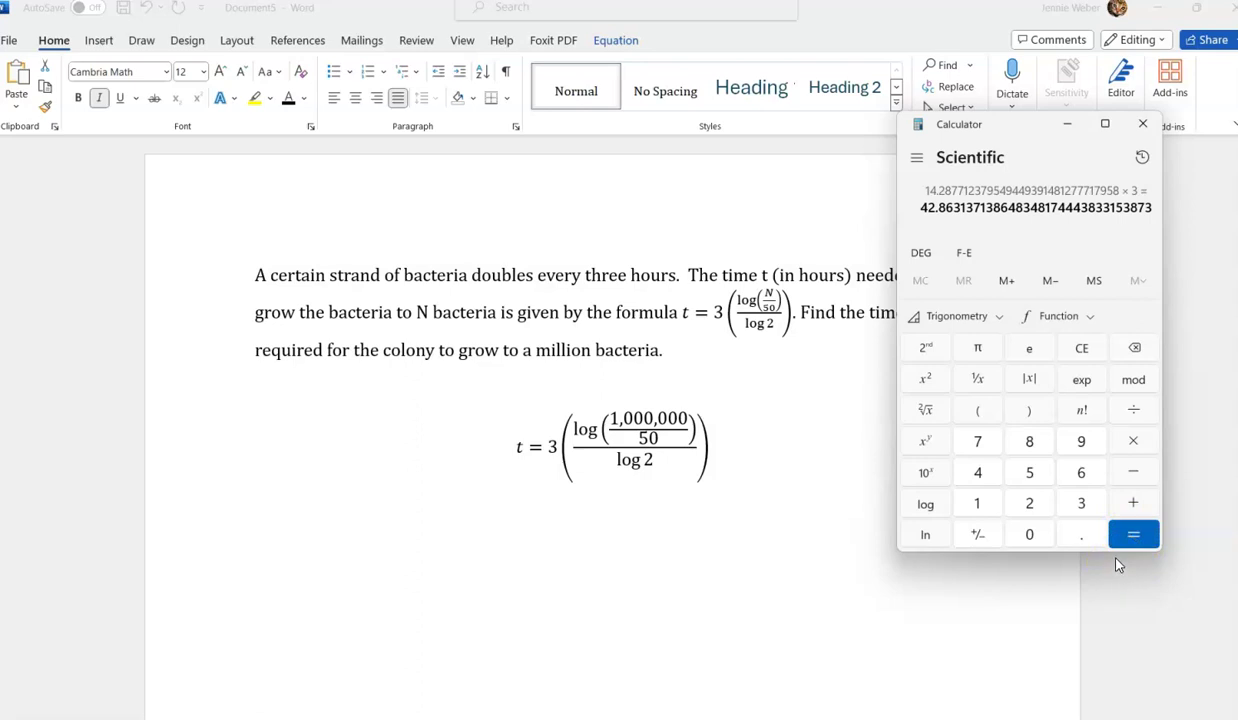
click(1076, 557)
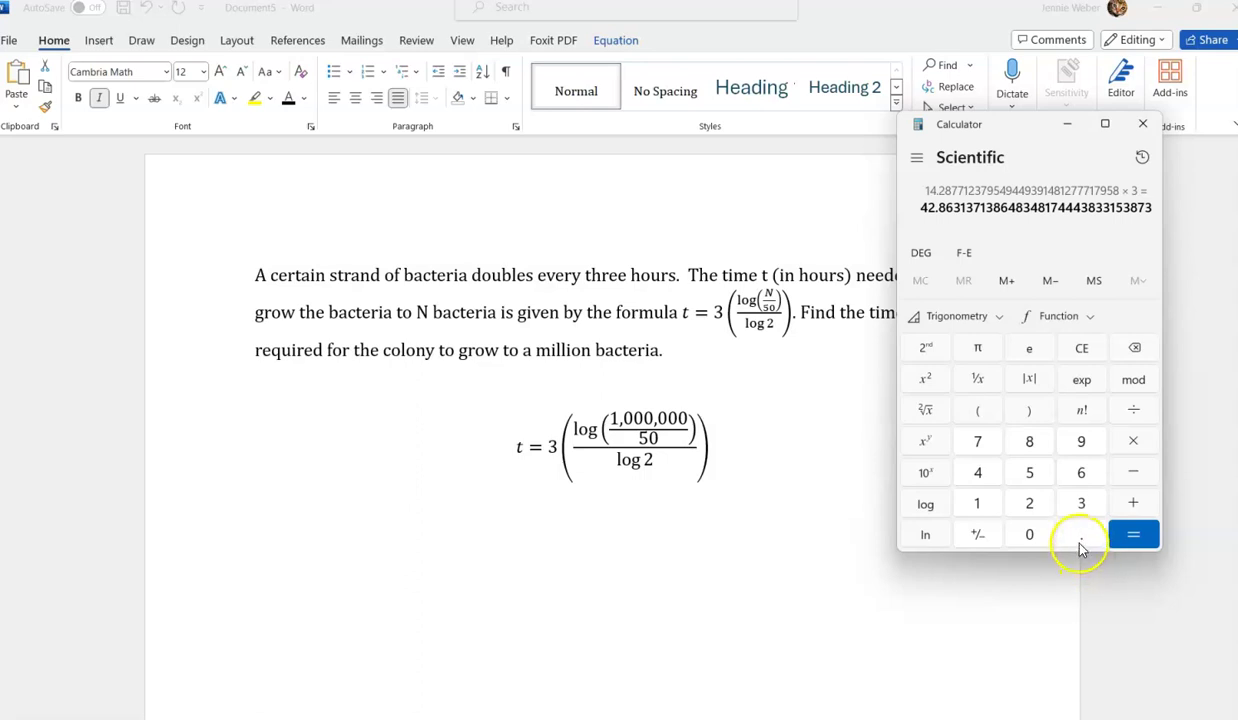